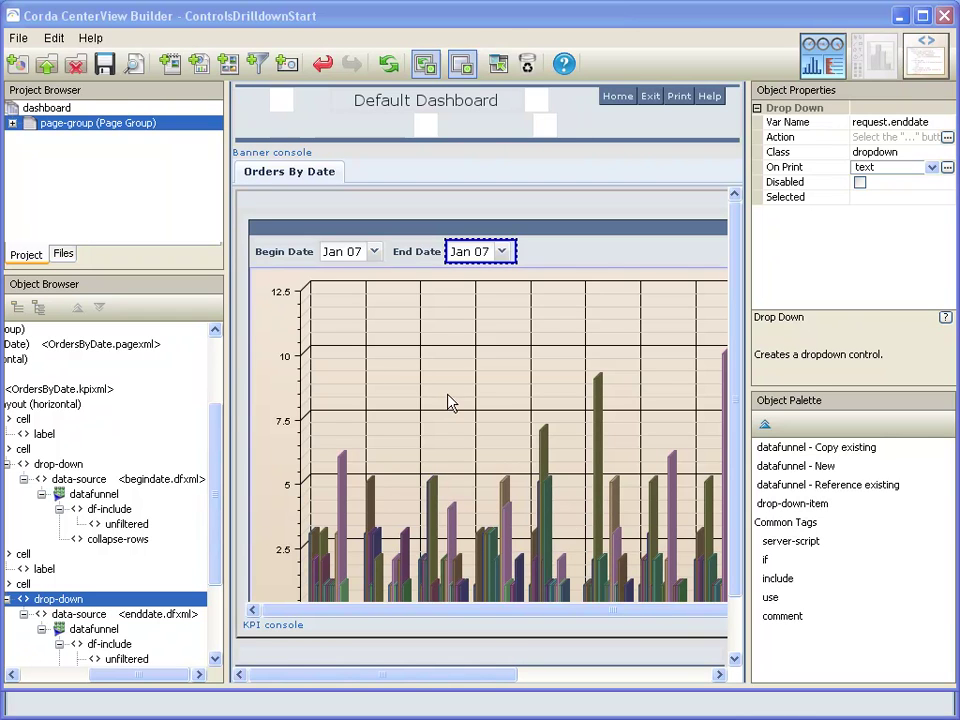
Preview the dashboard in Firefox and set Begin Date to Mar 07 and End Date to Aug 07
click(140, 74)
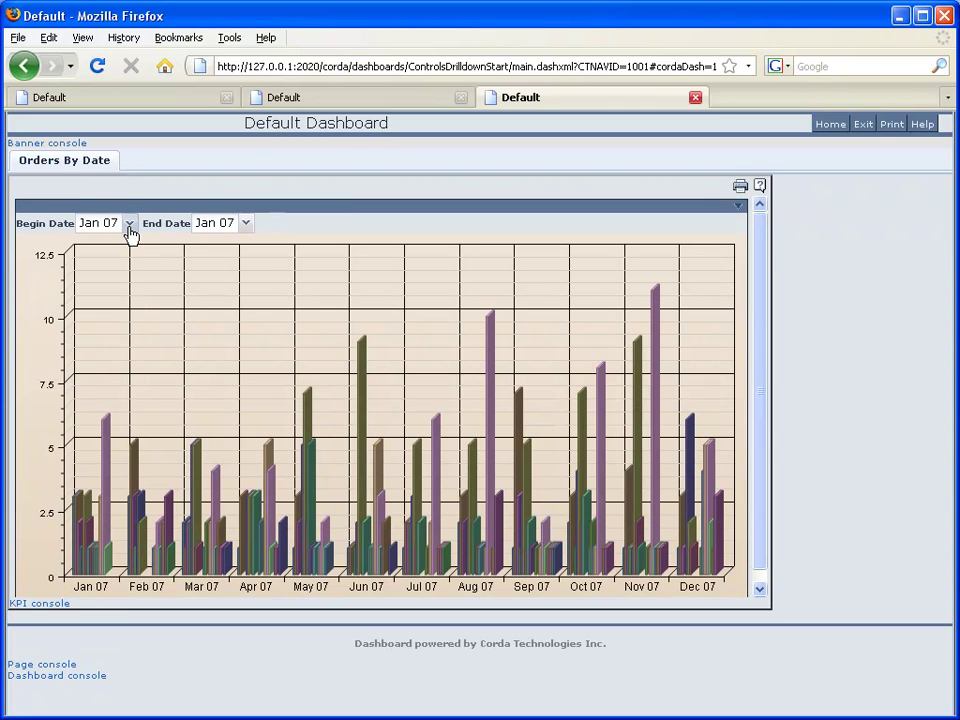
click(130, 224)
click(96, 283)
click(245, 226)
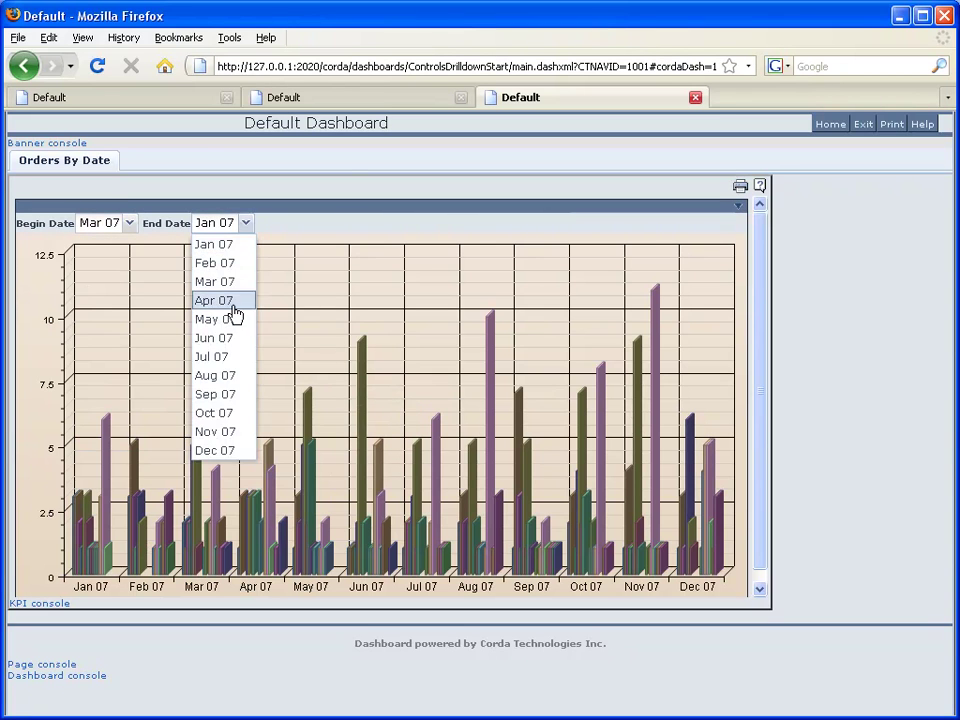
click(242, 377)
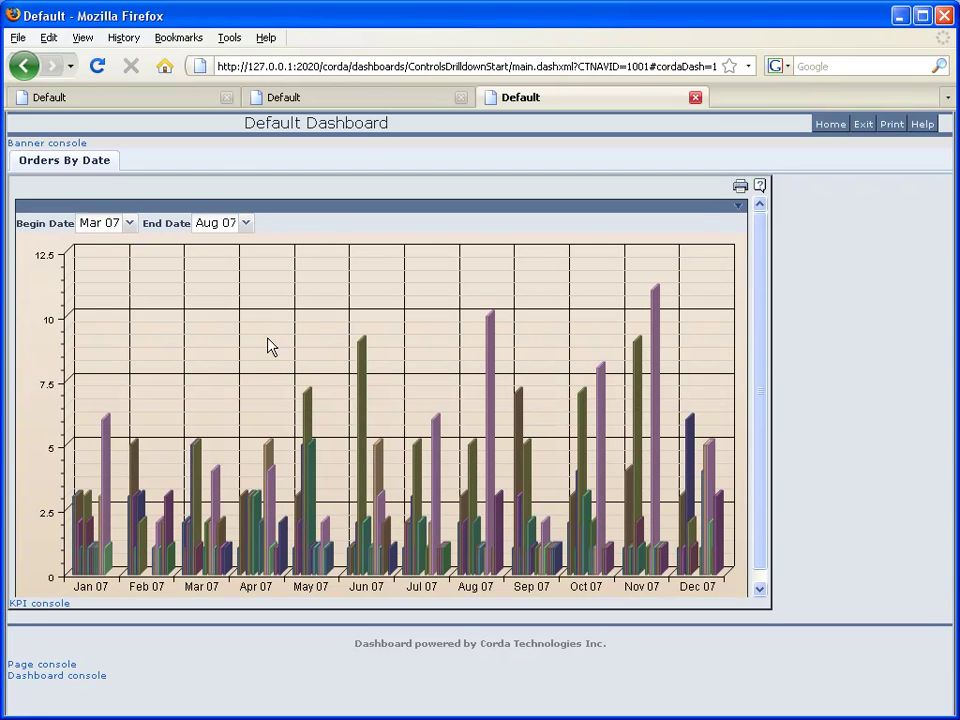
Change the End Date of the Orders By Date chart to Oct 07
click(246, 226)
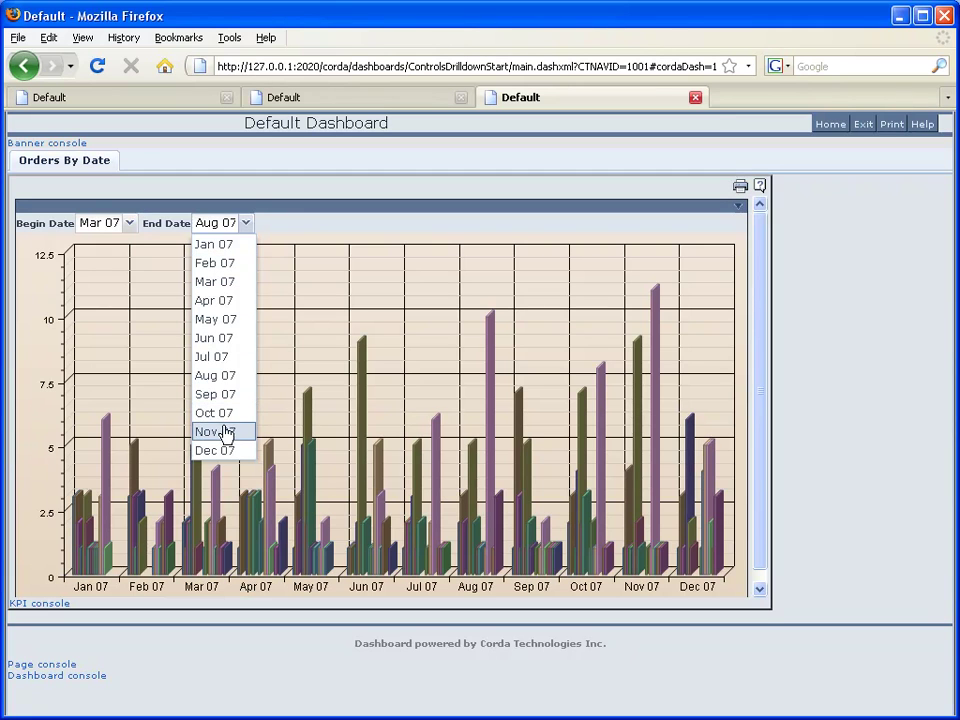
click(137, 224)
click(135, 225)
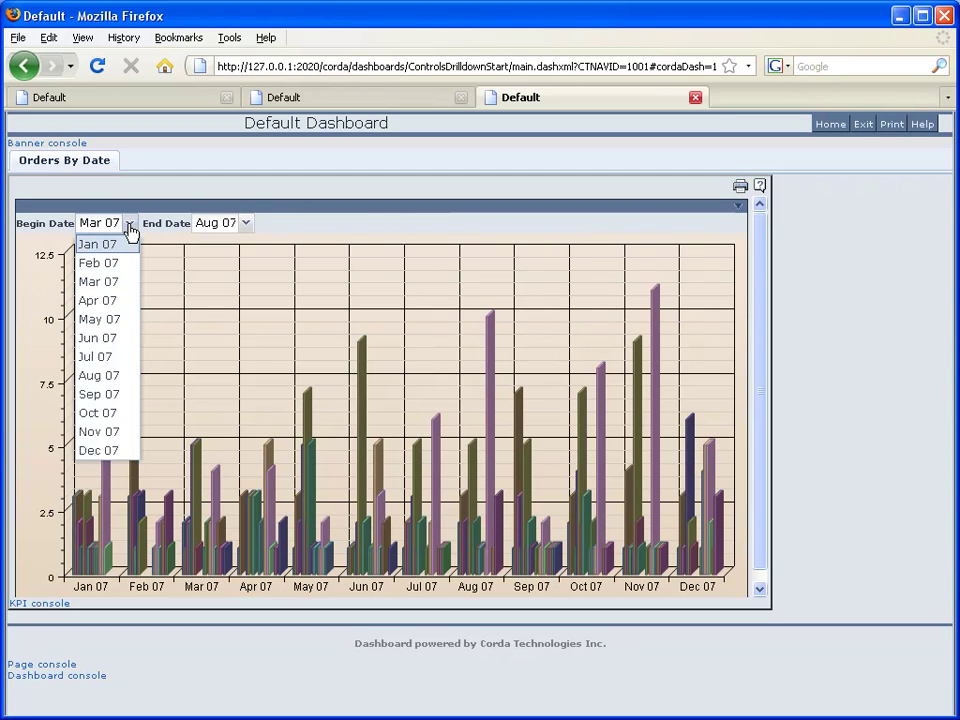
click(130, 228)
click(245, 226)
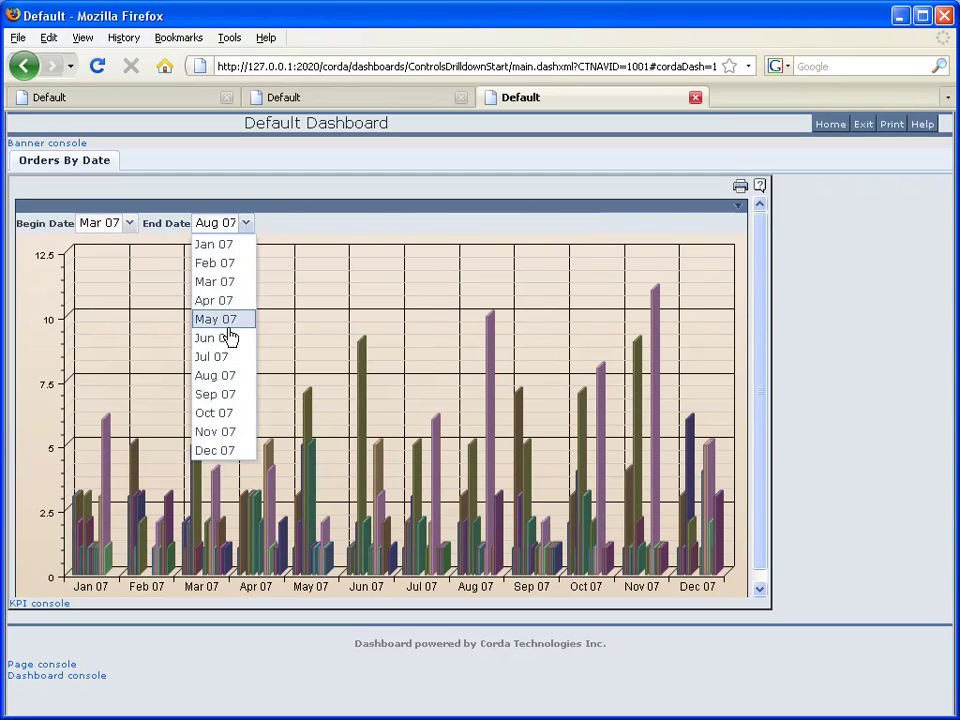
click(208, 414)
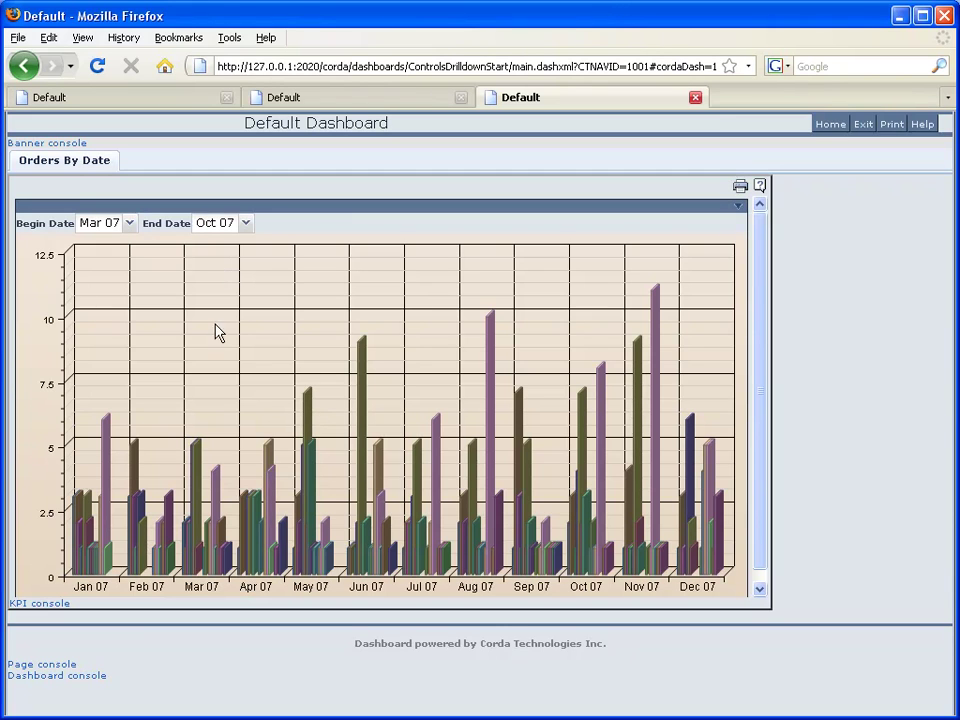
Examine the request variable values in the Orders By Date KPI console and close the console
click(52, 604)
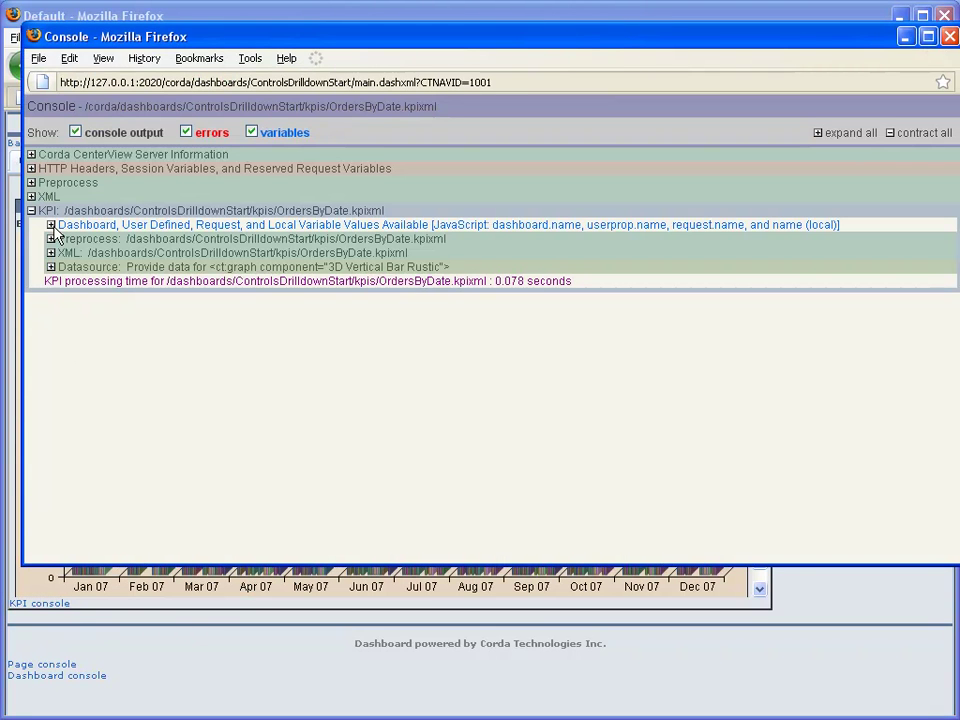
click(51, 225)
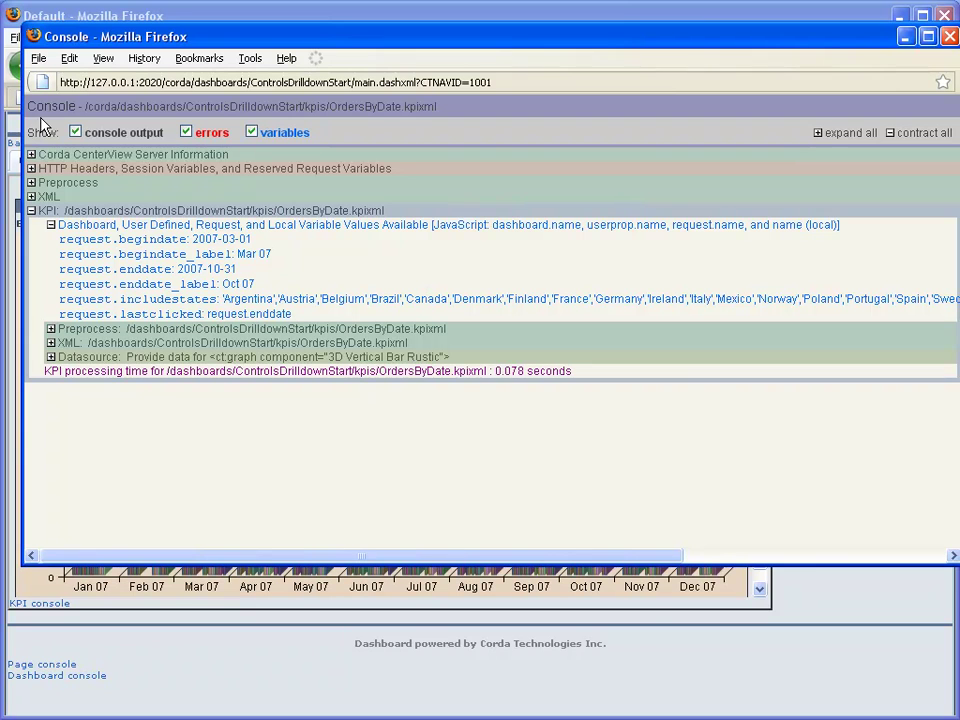
click(950, 37)
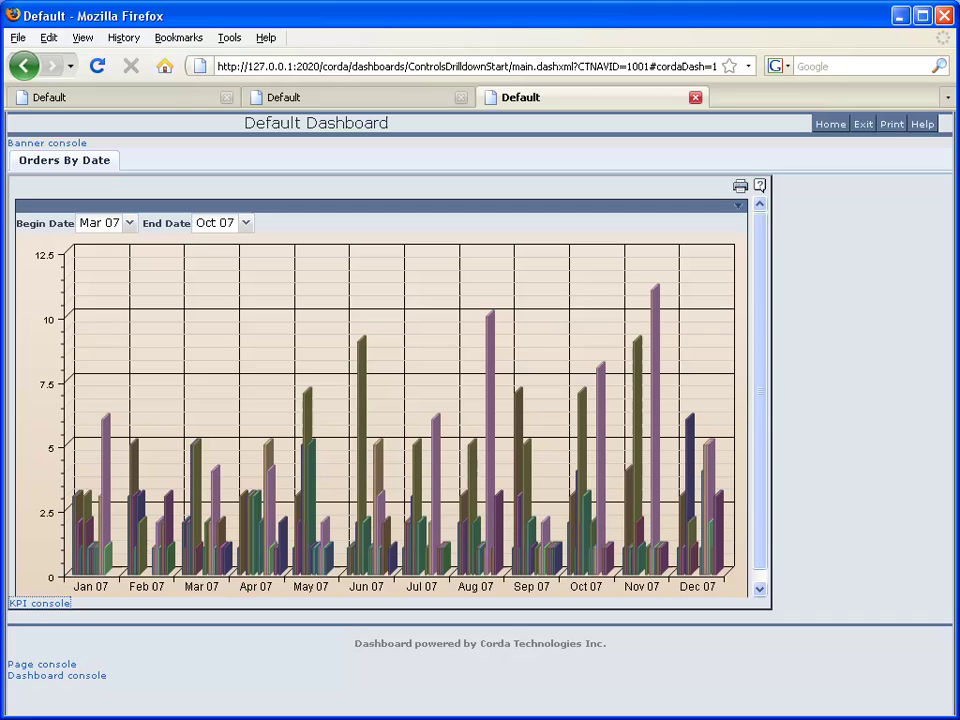
Switch back to Corda CenterView Builder and open the ordersbydatebycountry.dfxml datafunnel from the project files
key(alt+Tab)
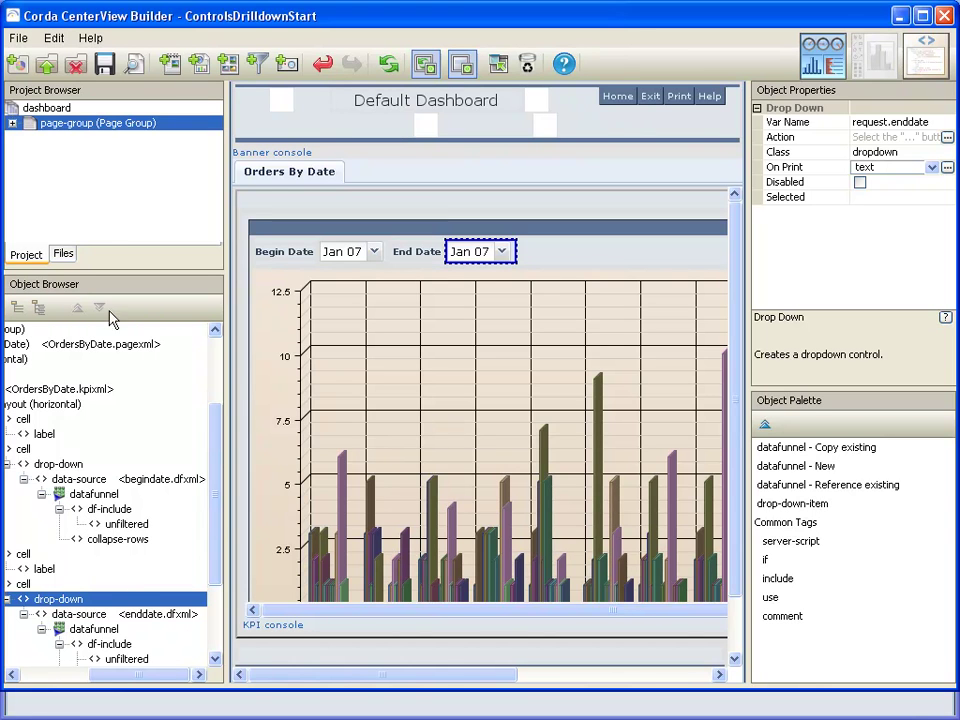
click(63, 255)
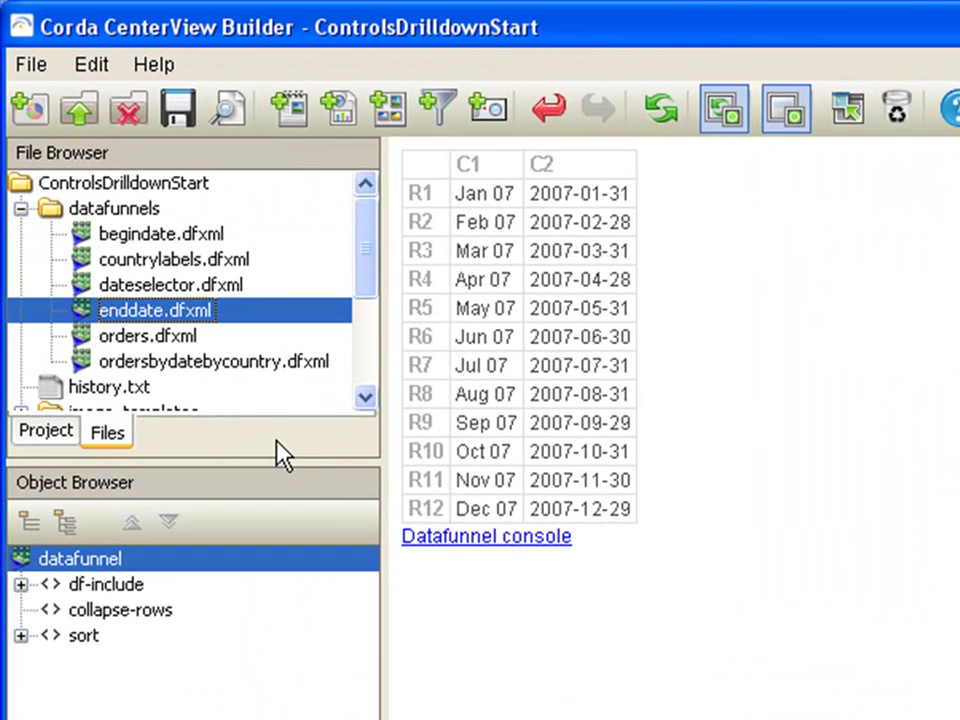
click(160, 363)
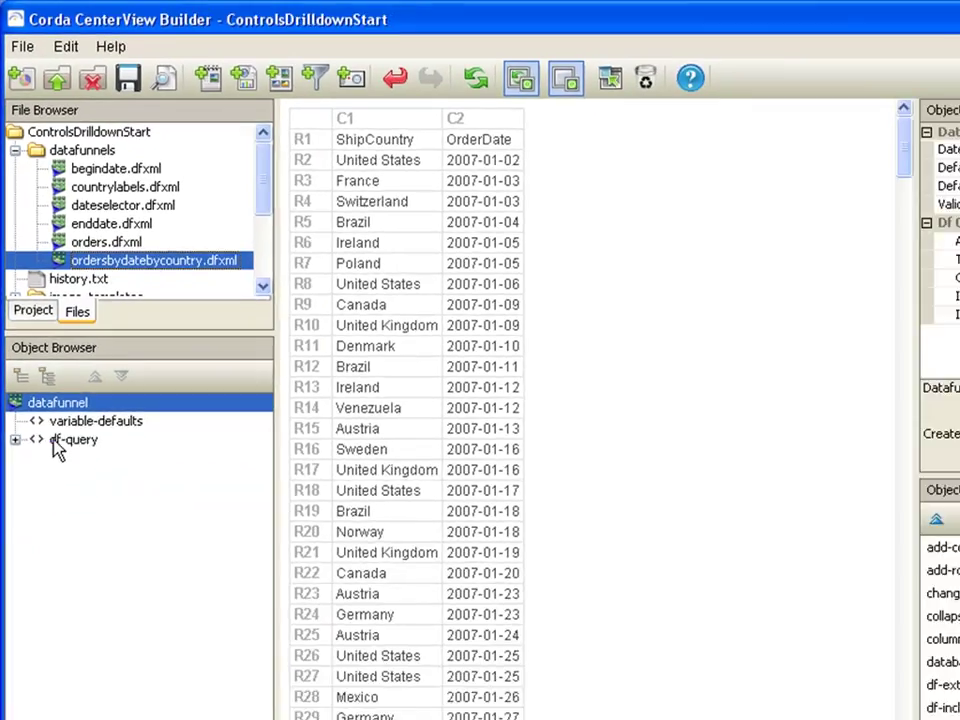
Examine the SQL statement of the df-query object in the query editor and close it without changes
click(82, 601)
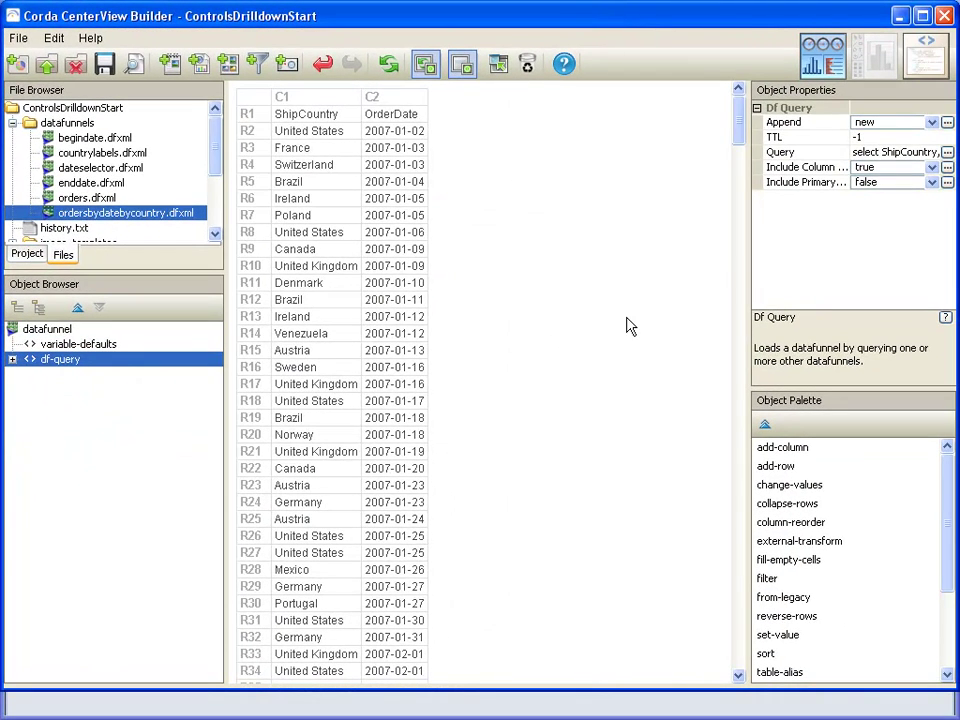
click(947, 153)
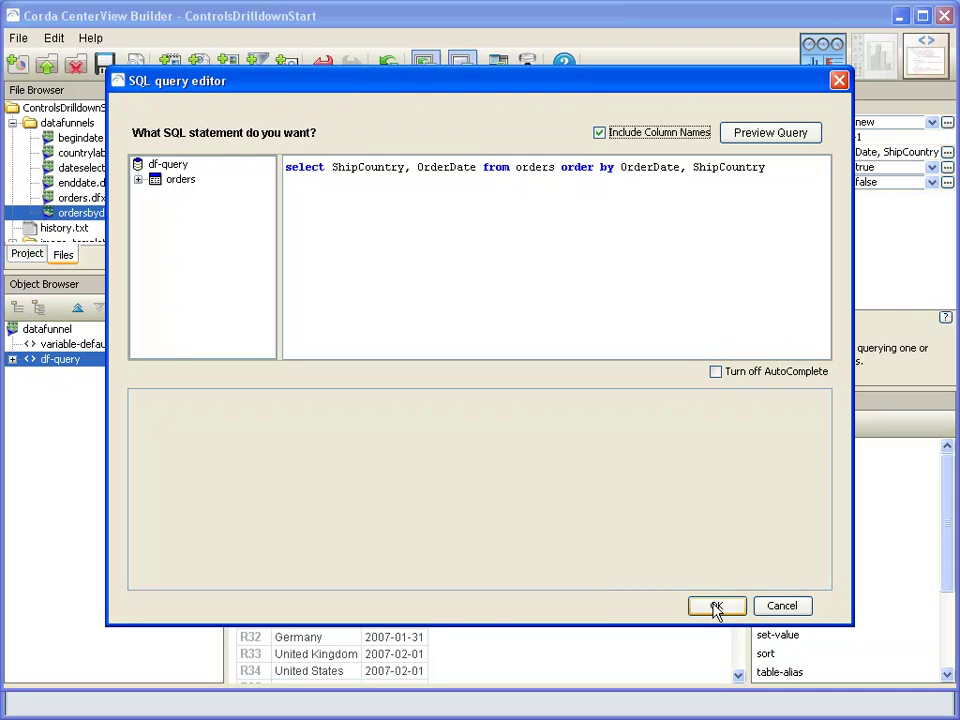
click(782, 607)
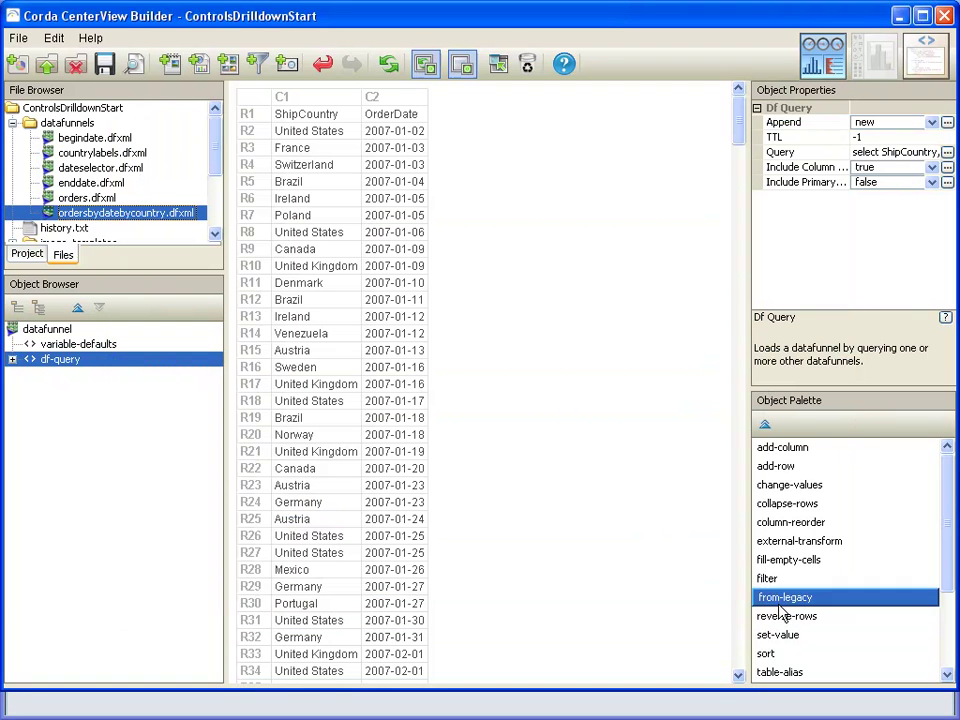
Open the ordersbydatebycountry datafunnel in the Datafunnel Wizard at its SQL statement
click(47, 329)
right_click(52, 332)
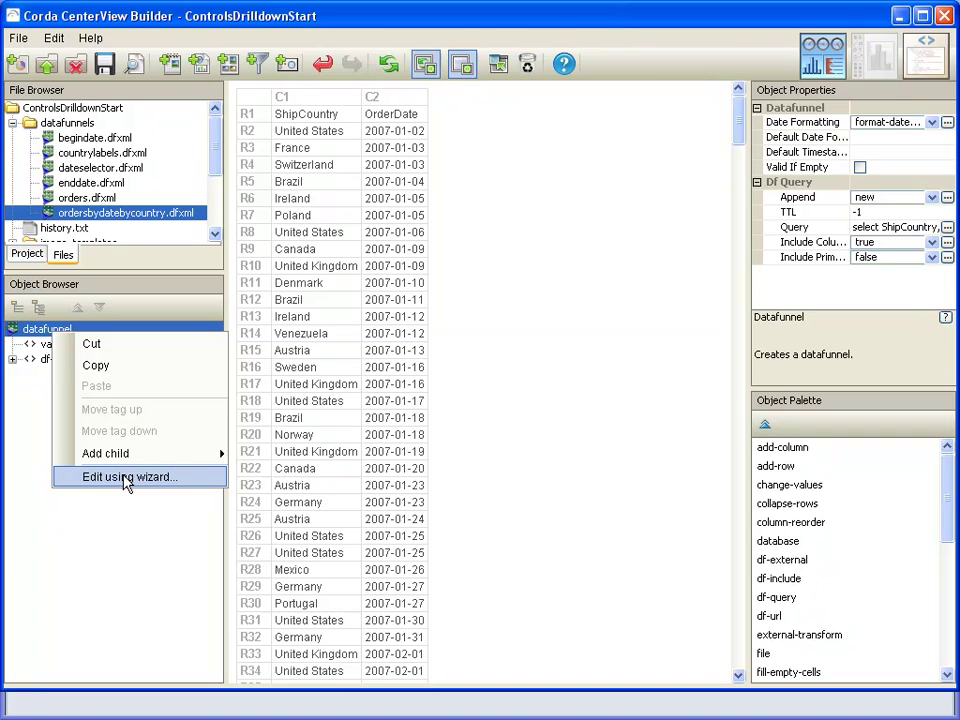
click(125, 478)
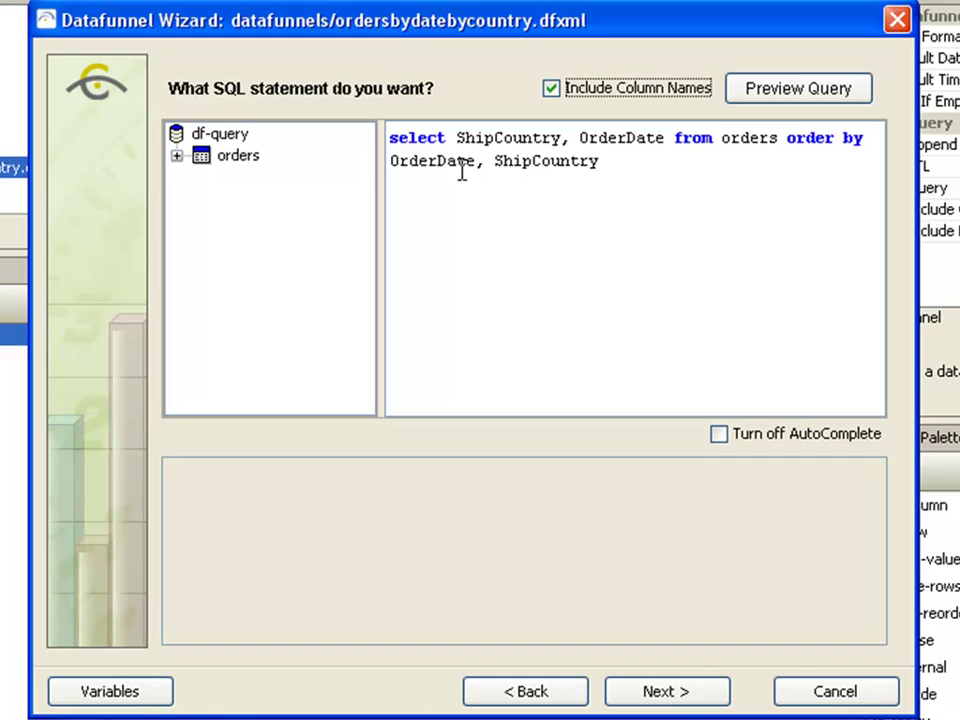
Insert "where OrderDate between" after "from orders" in the SQL statement
click(786, 138)
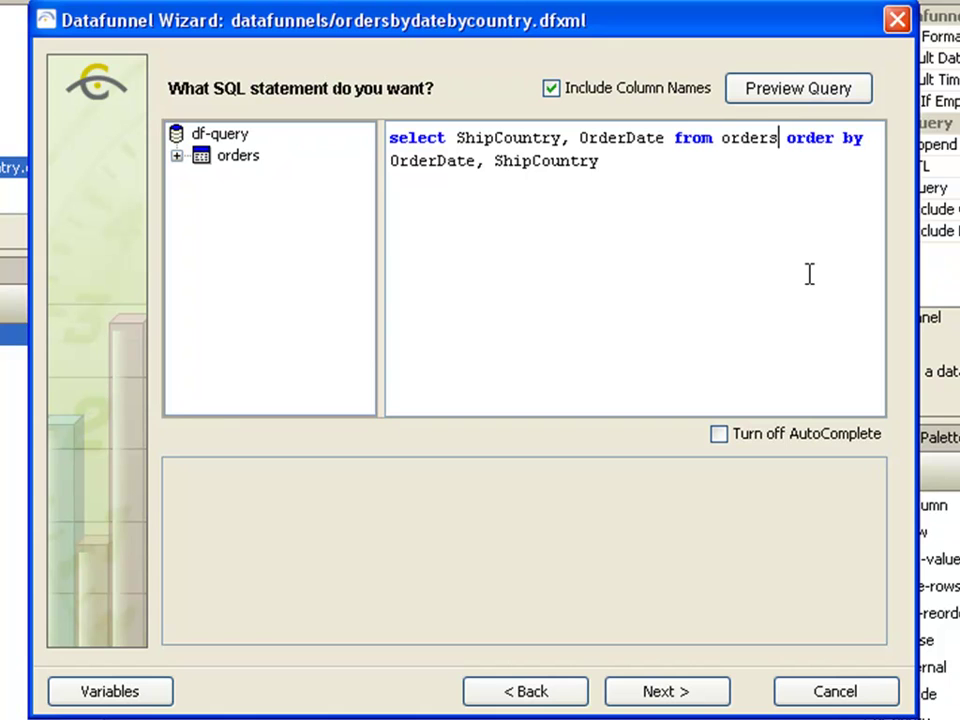
text(where)
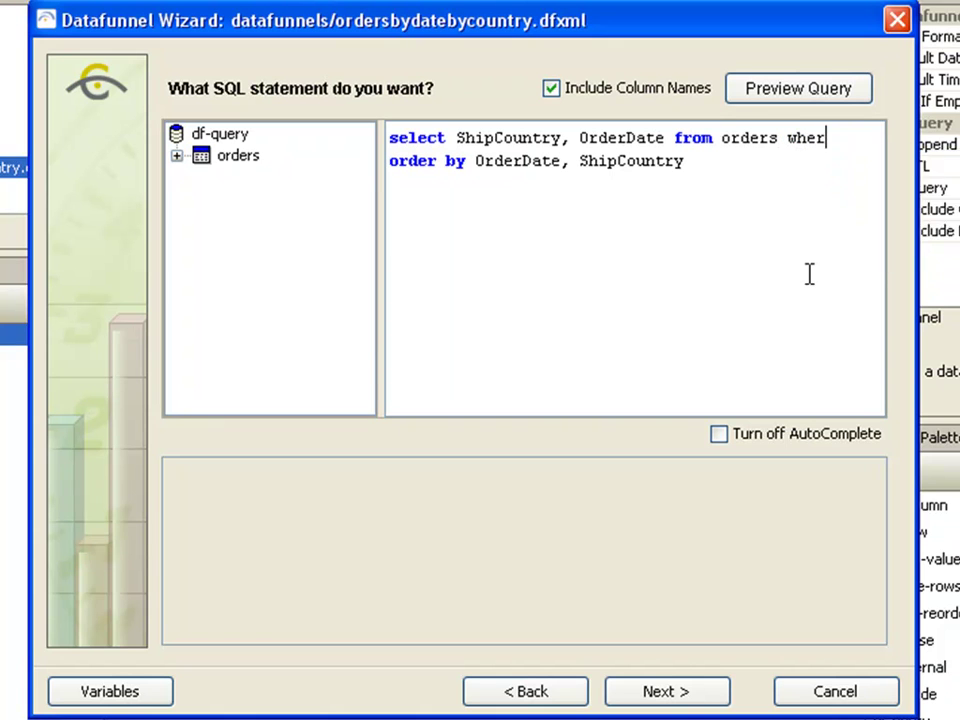
text(r)
key(BackSpace)
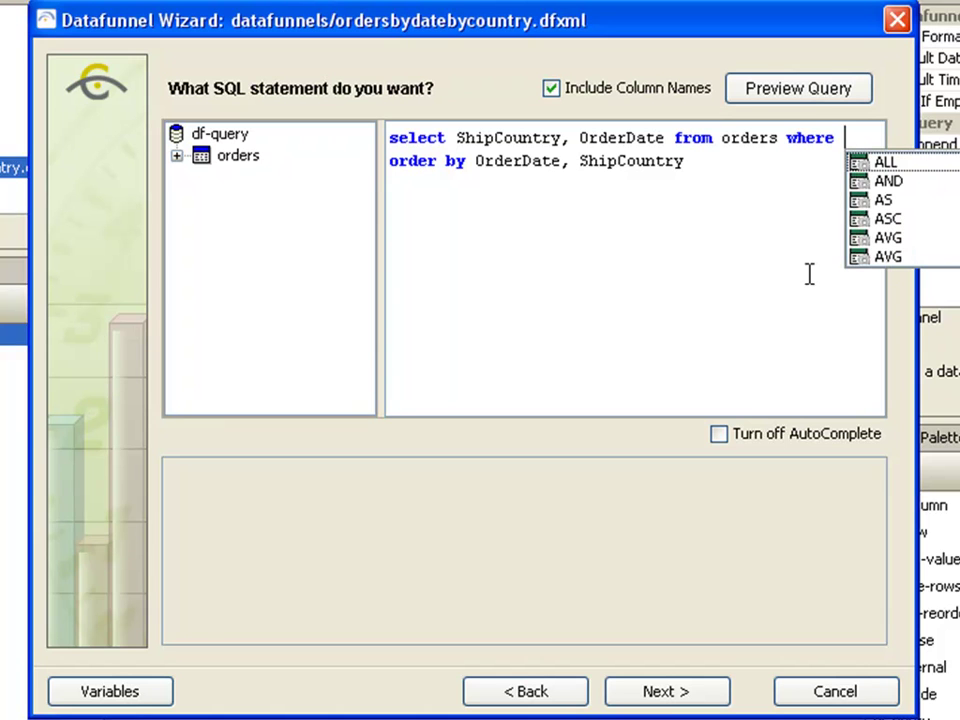
text(Order)
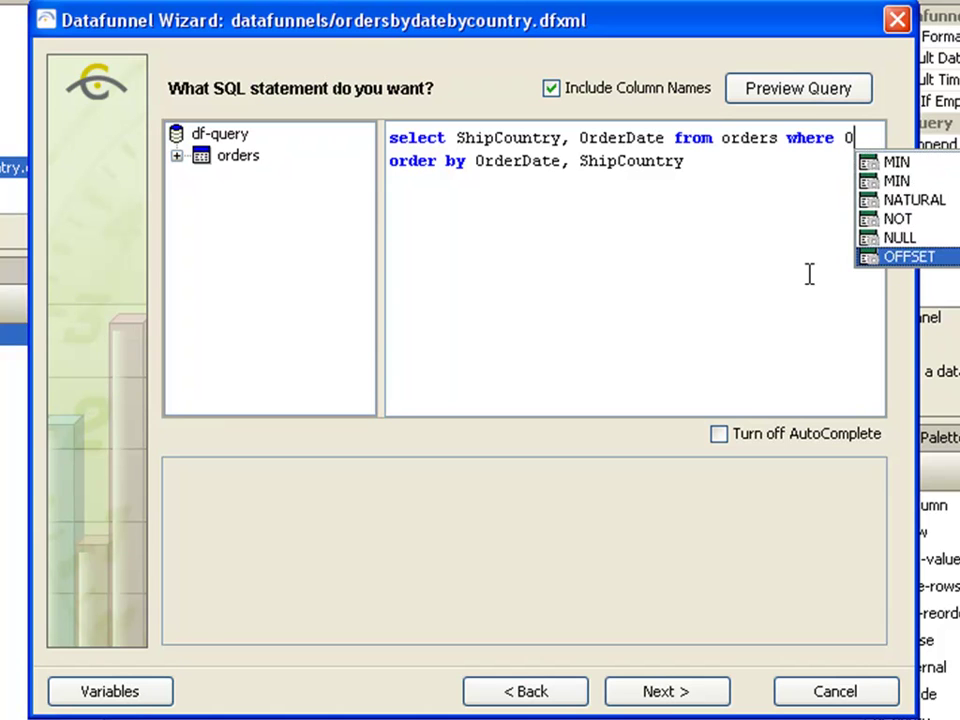
text(Date)
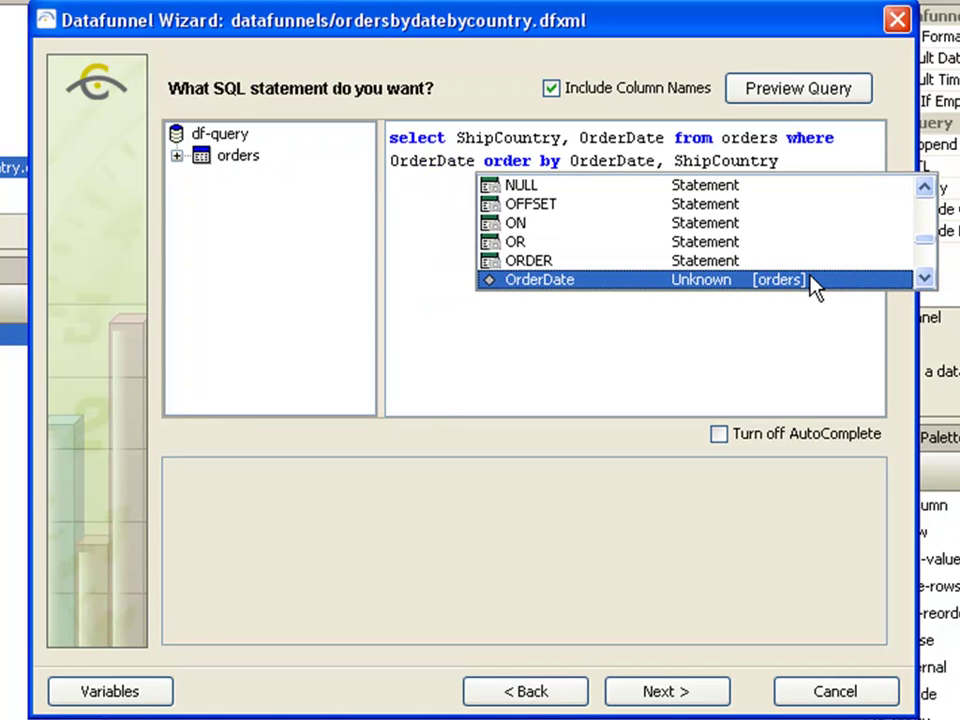
text( betw)
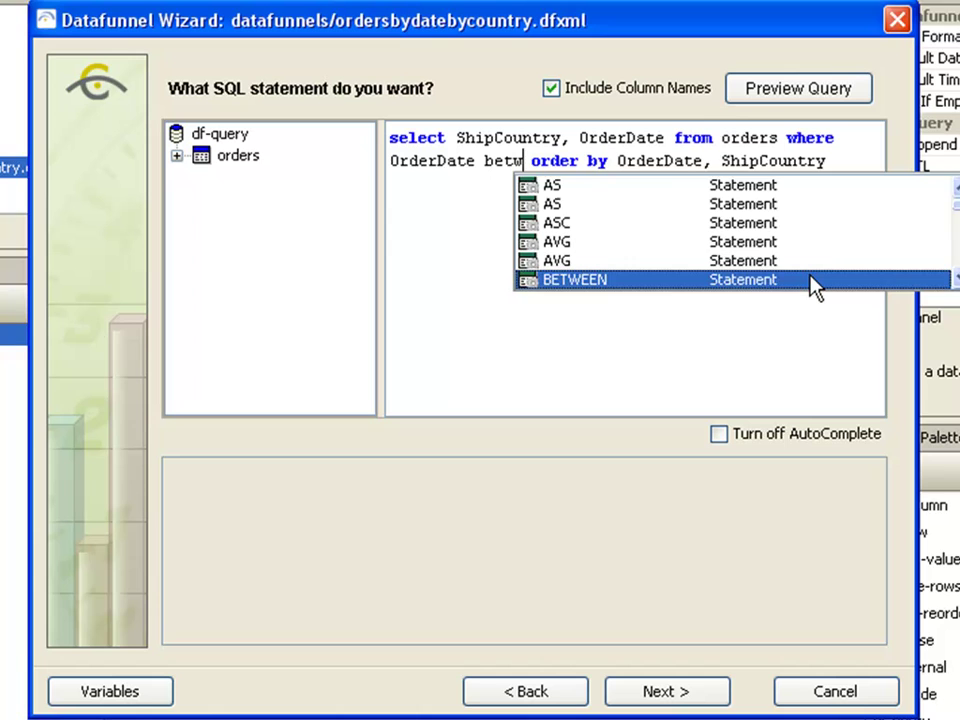
text(een)
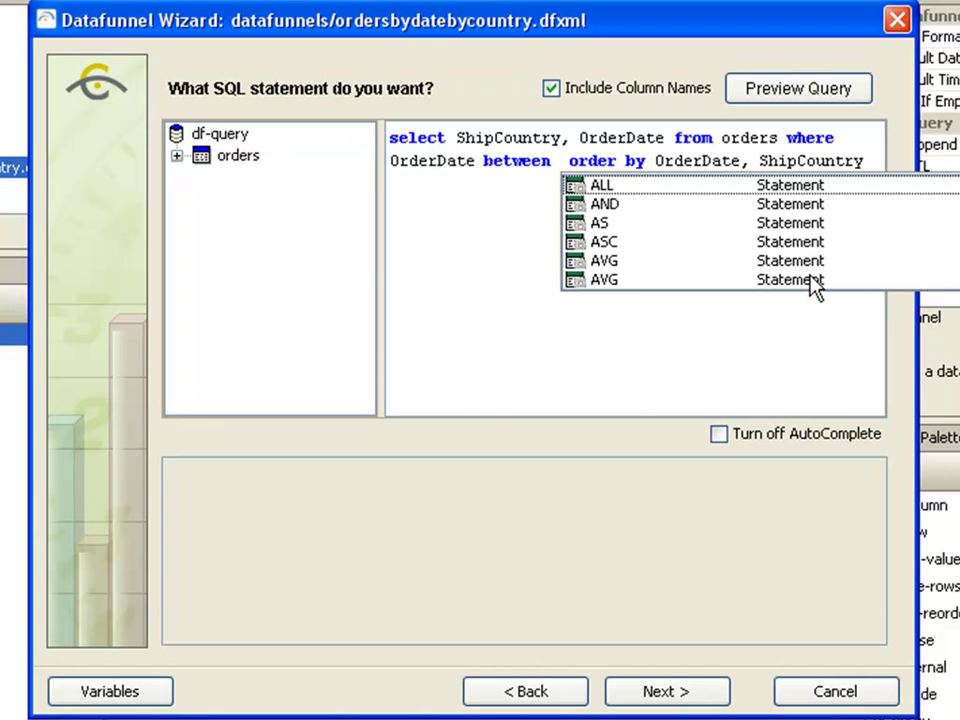
Add the variable ${request.begindate}; after "between" as the start of the date range
text( ${)
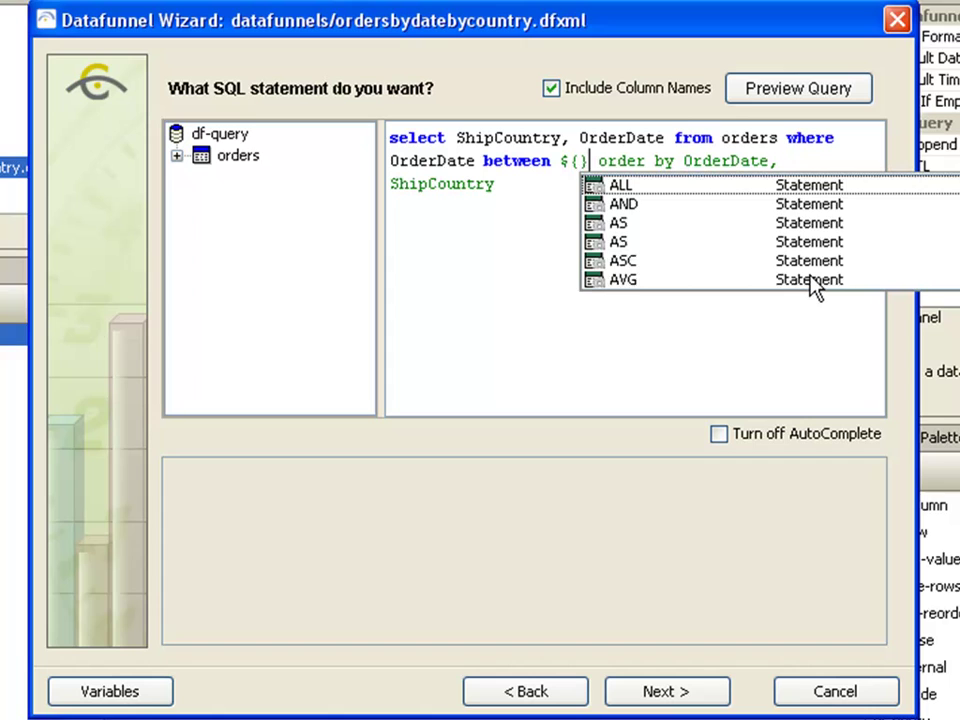
text(};)
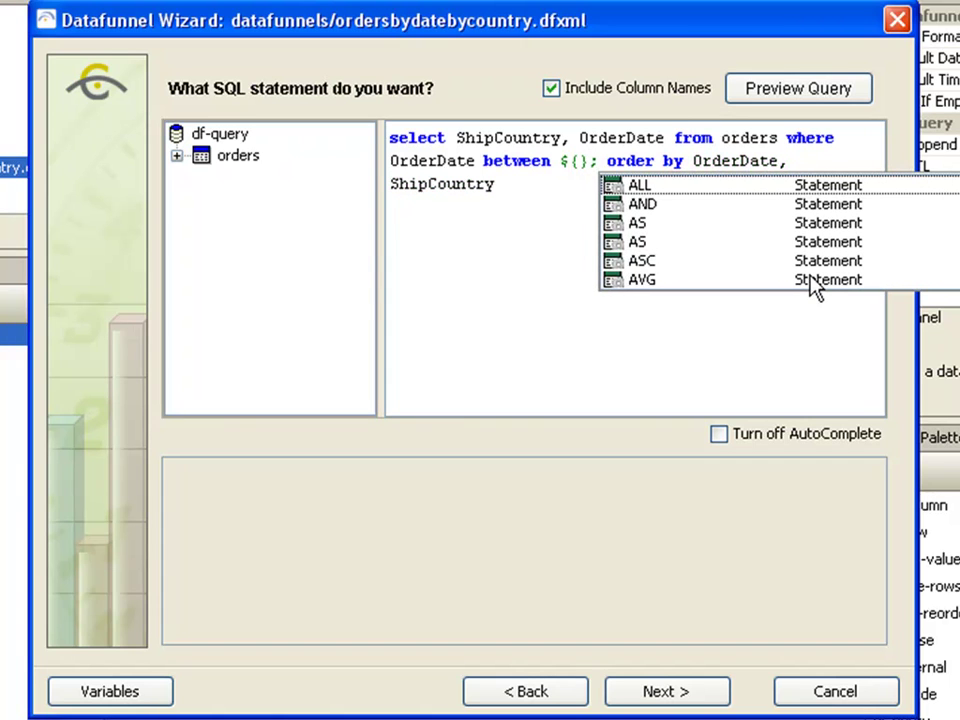
key(Left)
text(request.)
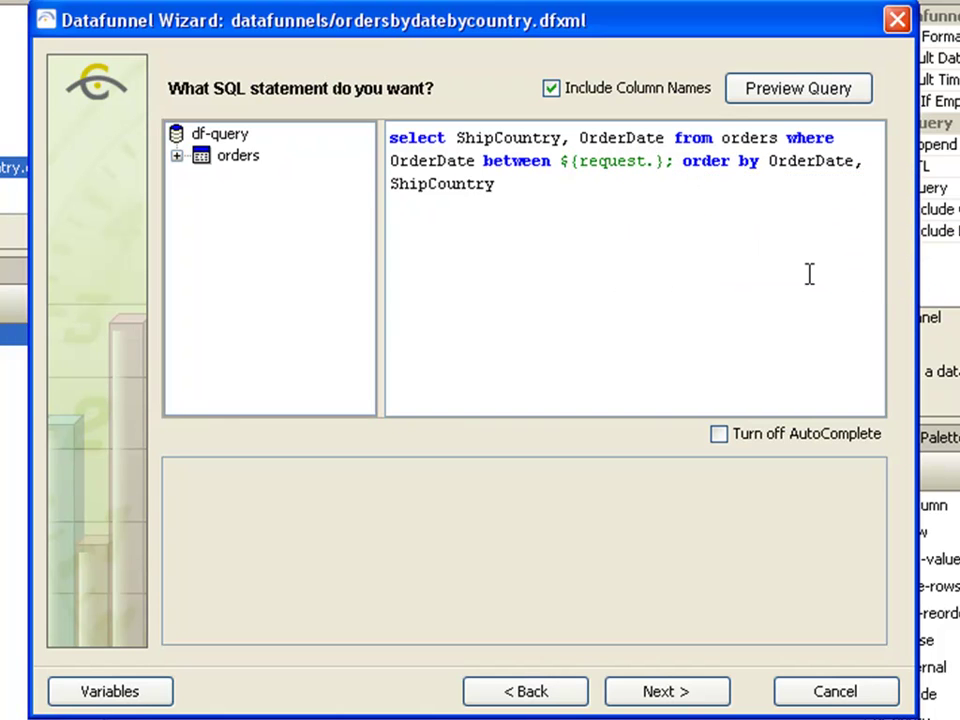
text(beginda)
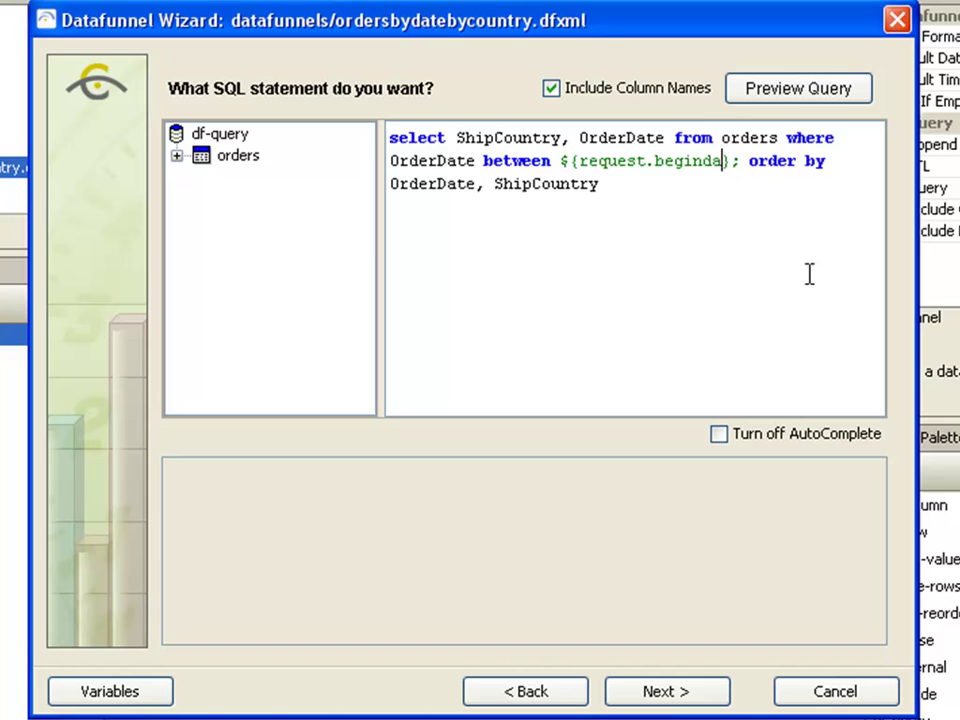
text(te)
key(Right)
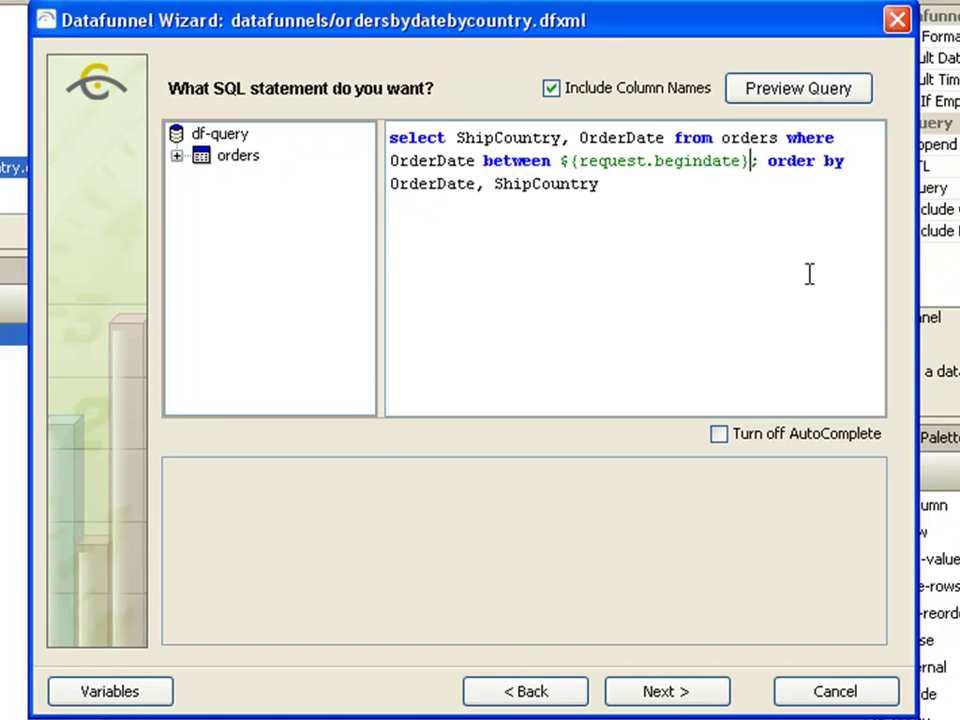
Complete the date range by adding "and ${request.enddate};" before the order by clause
text(and $ )
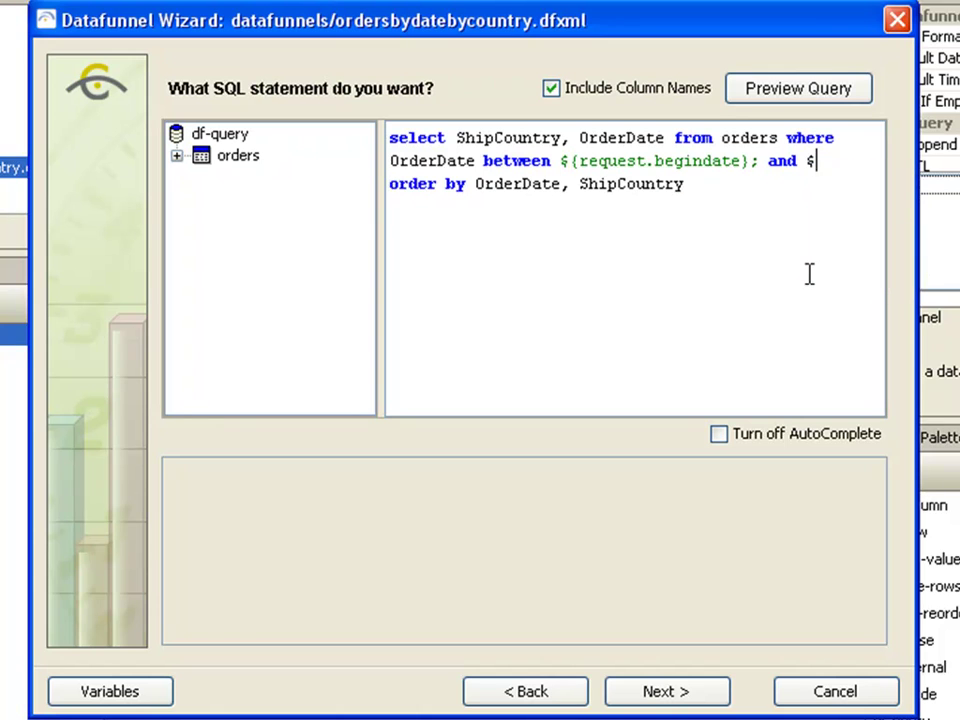
text({request.)
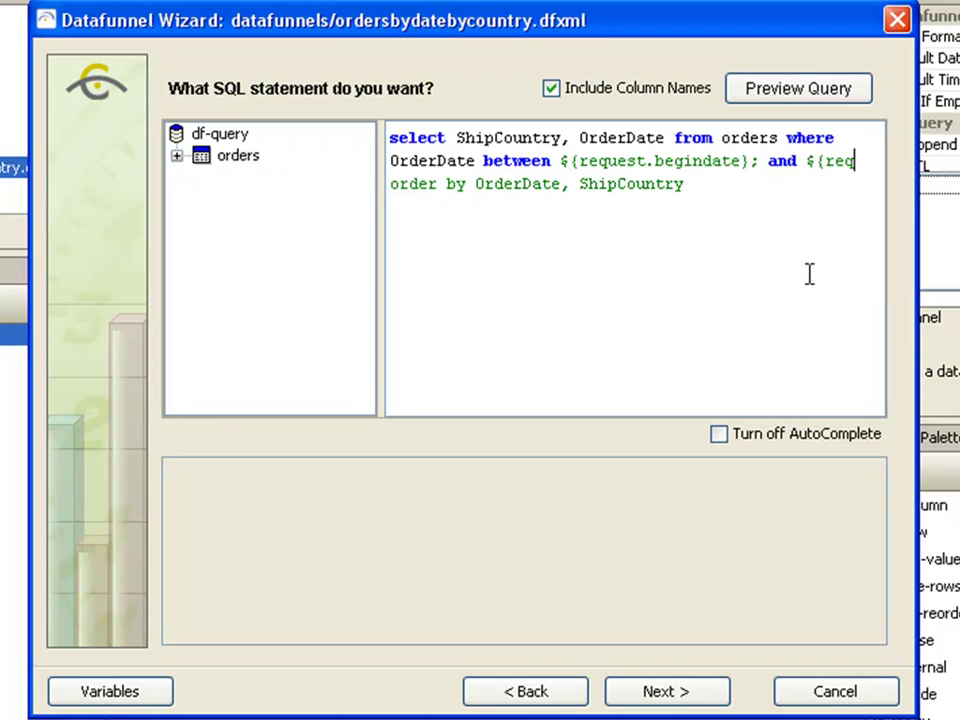
text(enddate)
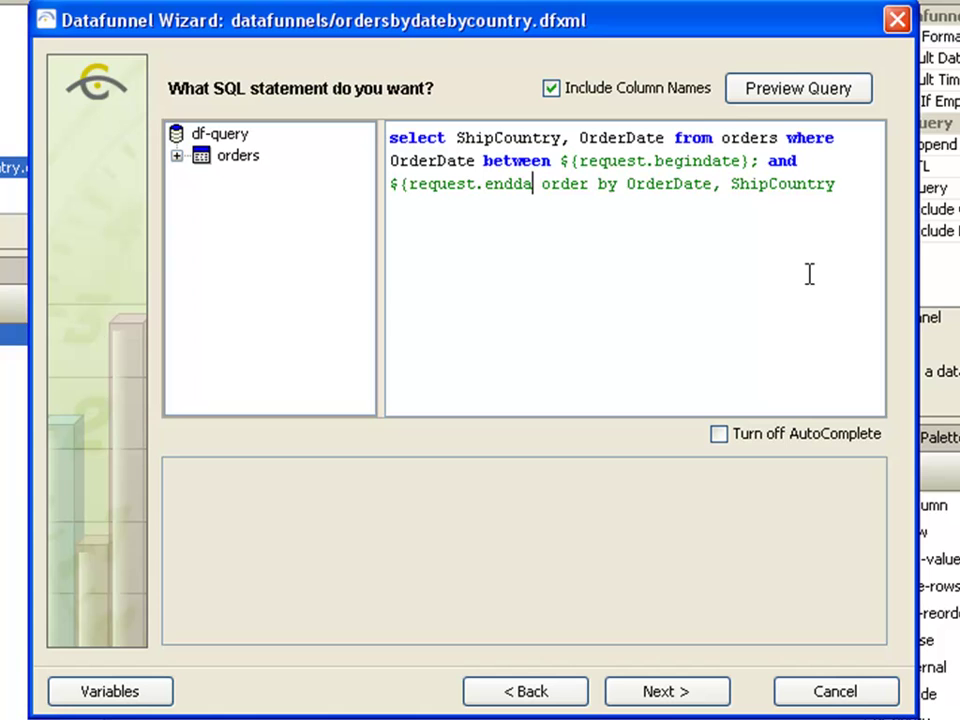
text(};)
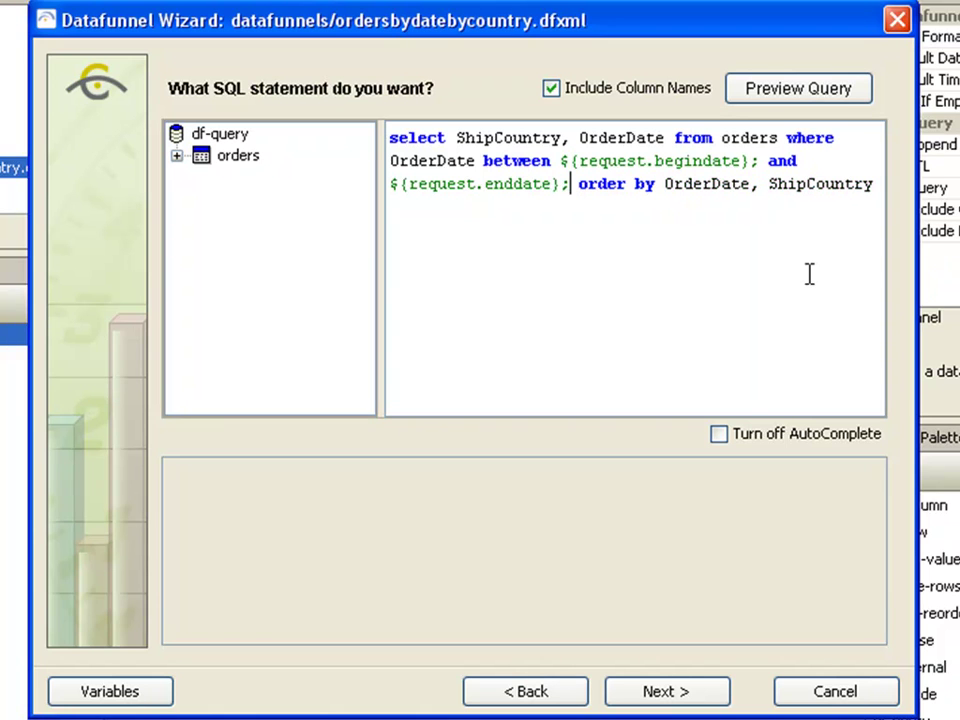
Enclose the ${request.begindate}; variable in single quotes in the SQL statement
click(561, 161)
text(')
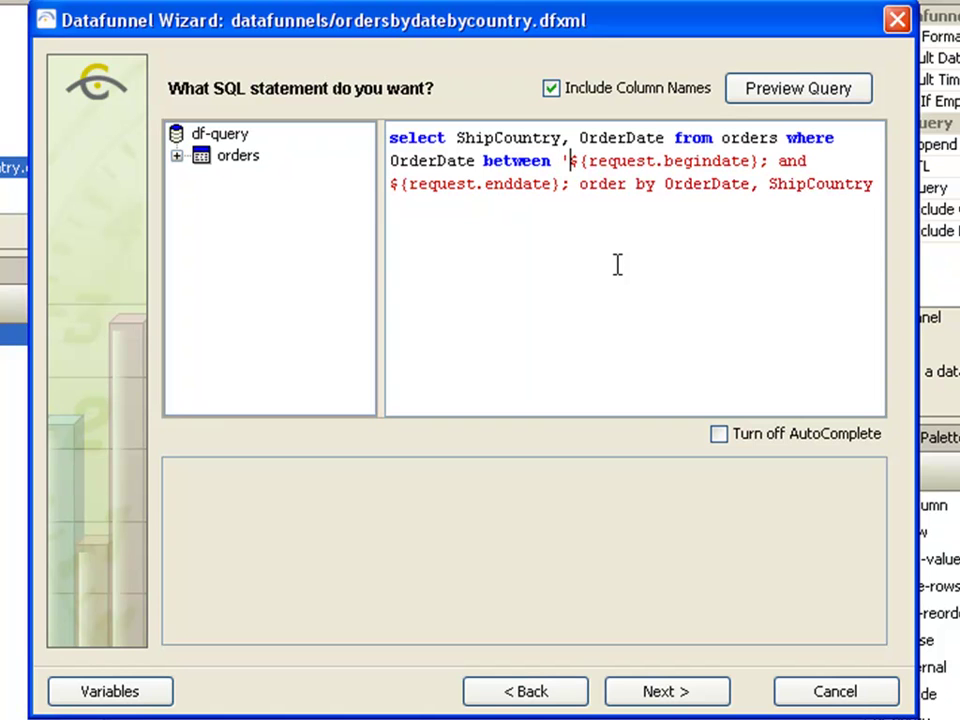
key(Right)
key(Right)
key(Right)
key(Right)
key(Right)
key(Right)
key(Right)
key(Right)
key(Right)
key(Right)
key(Right)
key(Right)
key(Right)
key(Right)
key(Right)
key(Right)
key(Right)
key(Right)
key(Right)
key(Right)
text(')
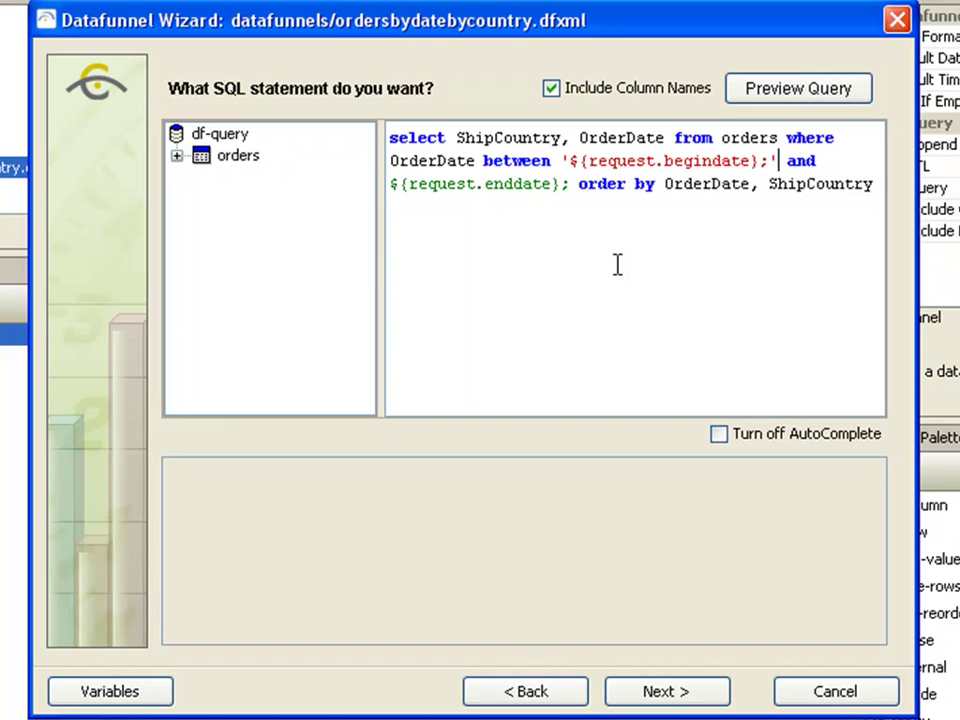
Enclose the ${request.enddate}; variable in single quotes, leaving the order by clause outside them
click(389, 183)
text(')
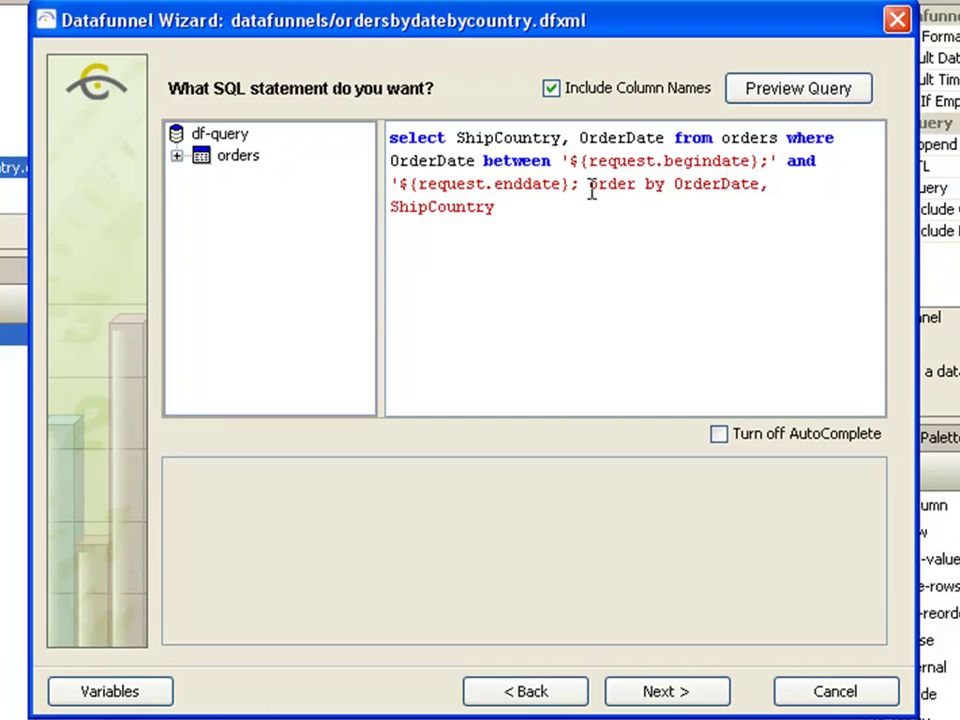
drag(581, 186, 616, 243)
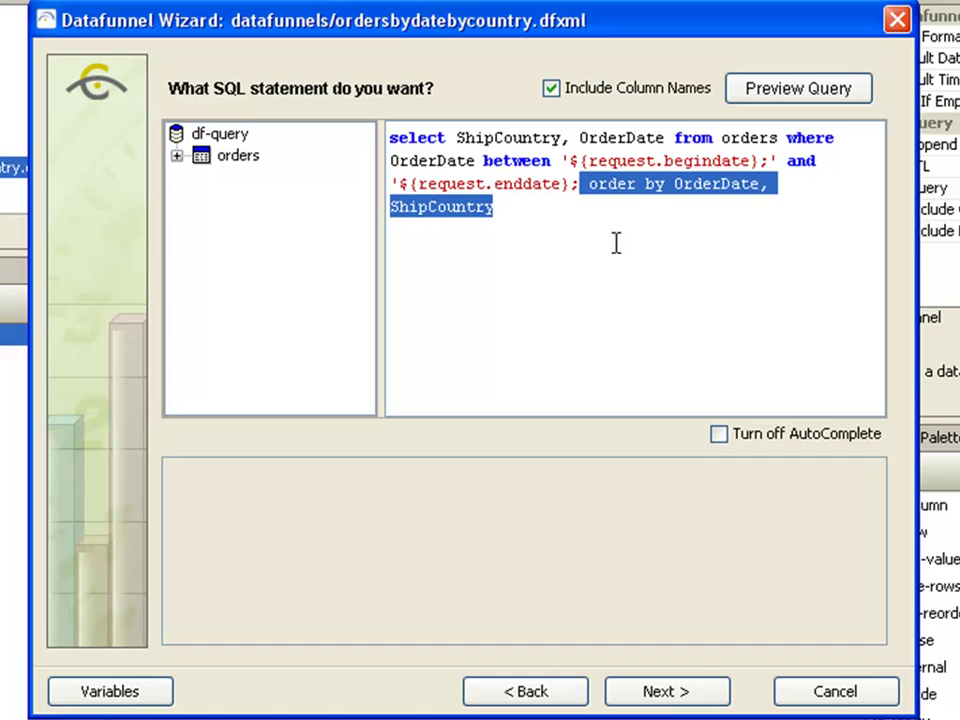
click(574, 186)
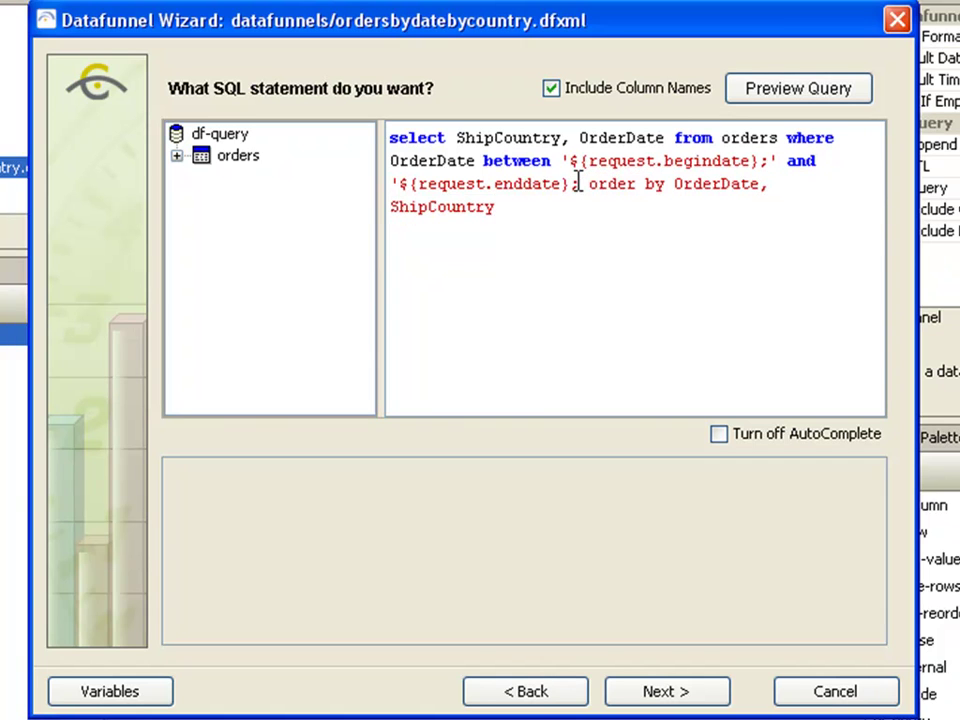
text(')
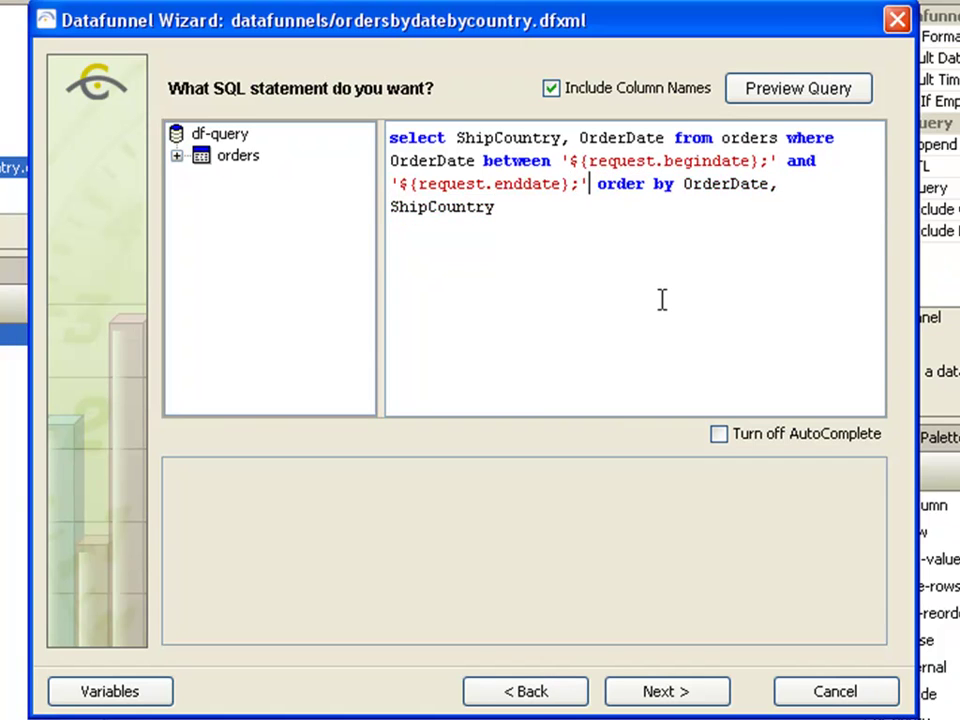
Preview the query through its last rows and review the default values of the begin and end date variables
click(794, 92)
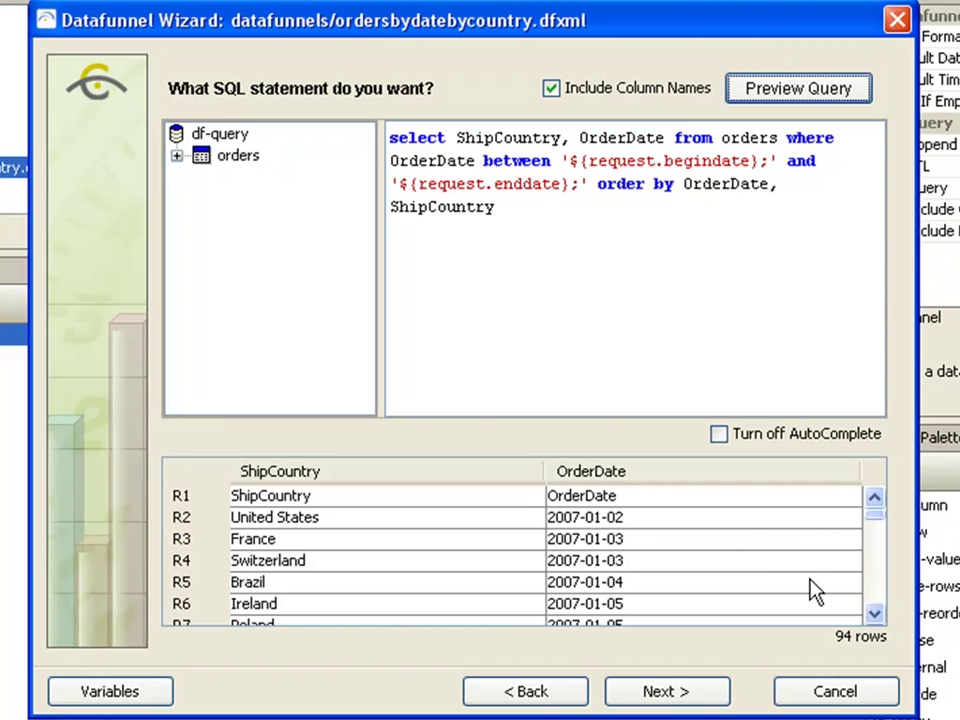
drag(873, 514, 880, 618)
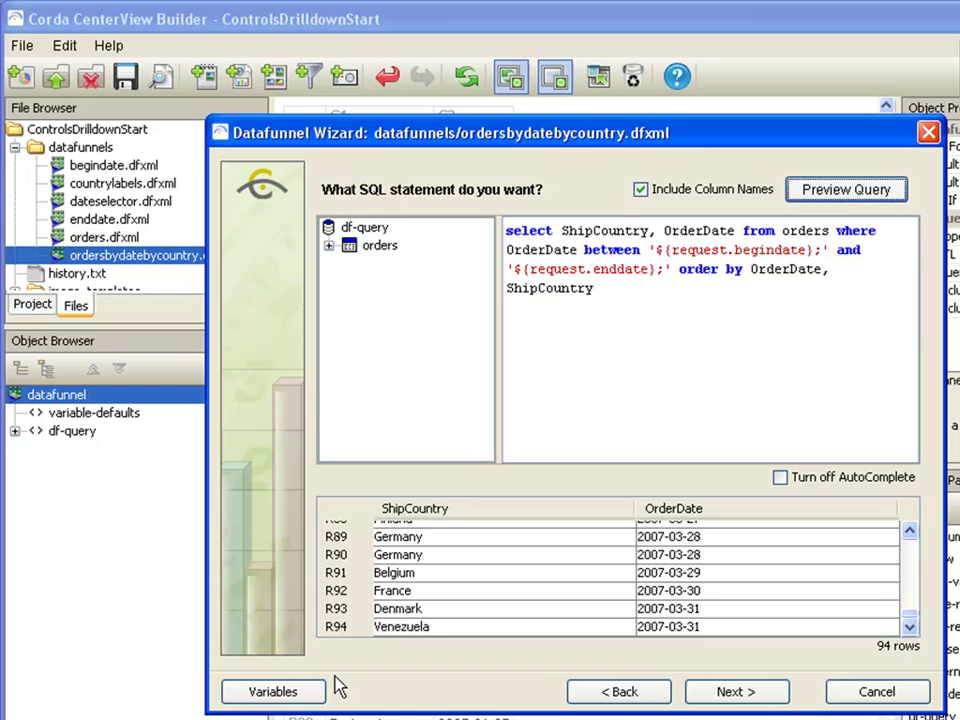
click(180, 691)
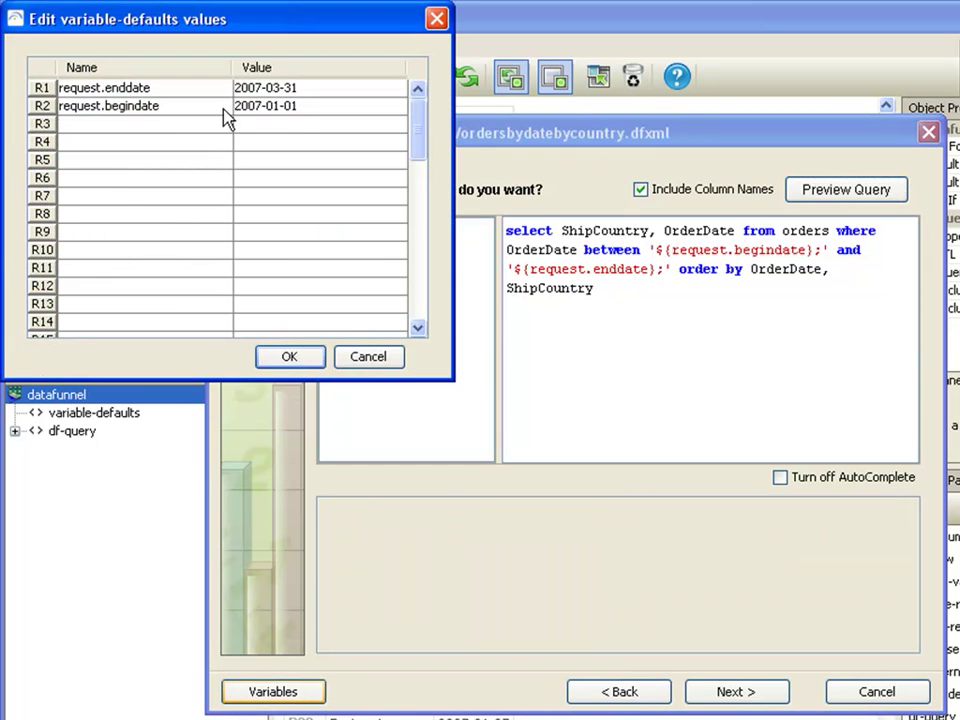
click(362, 360)
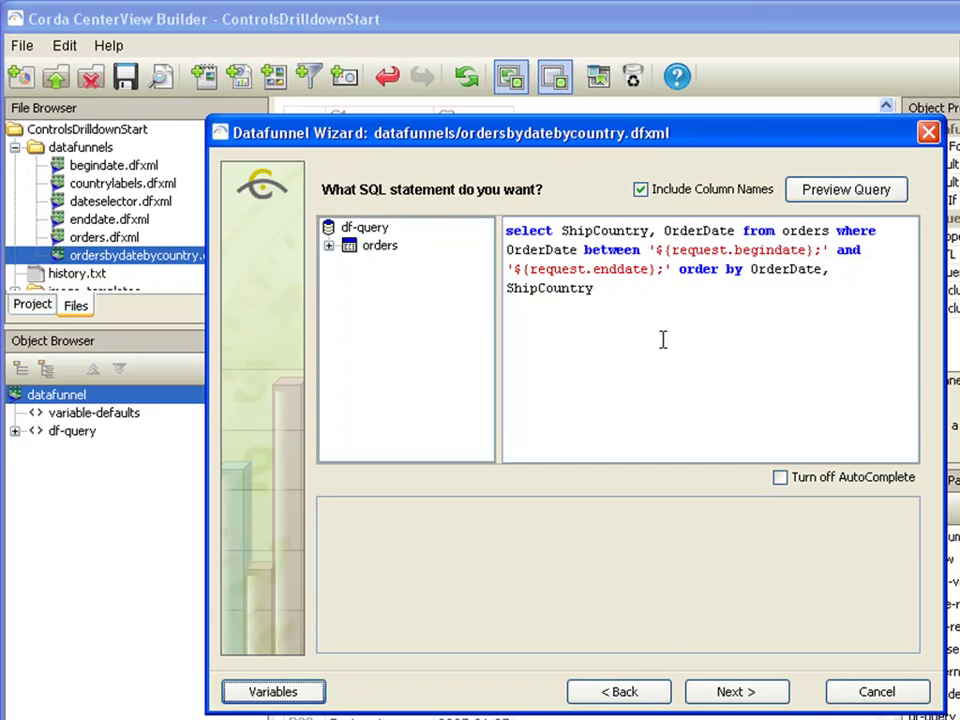
Complete the Datafunnel Wizard to apply the date-filtered query to ordersbydatebycountry
click(728, 700)
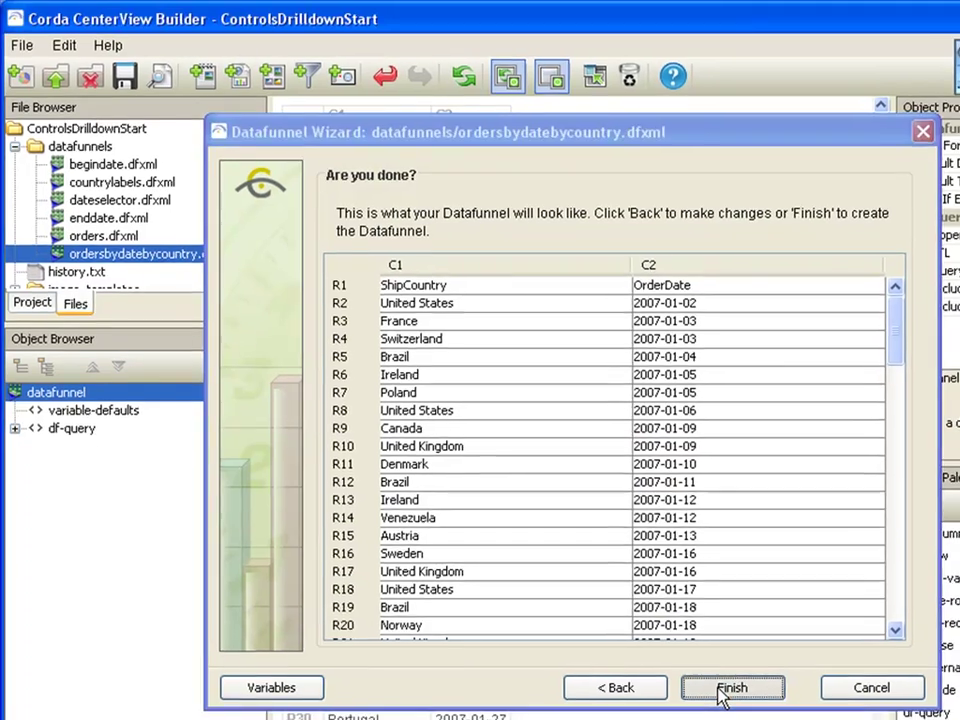
click(730, 694)
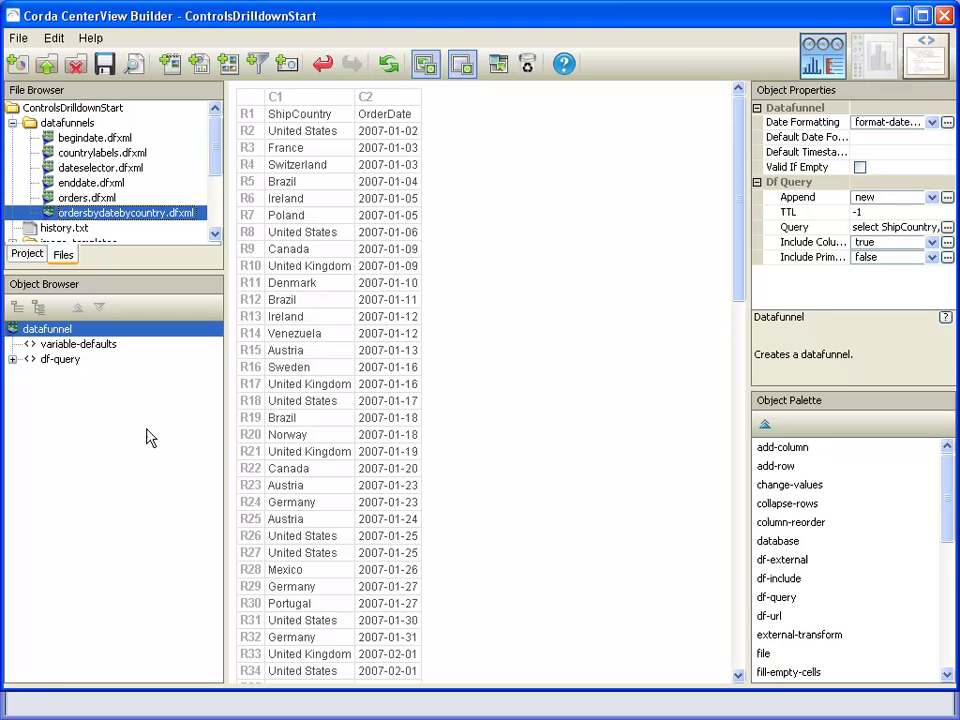
Preview the dashboard in the browser, inspect the chart's bars and test the date filter with End Date set to Apr 07
click(135, 67)
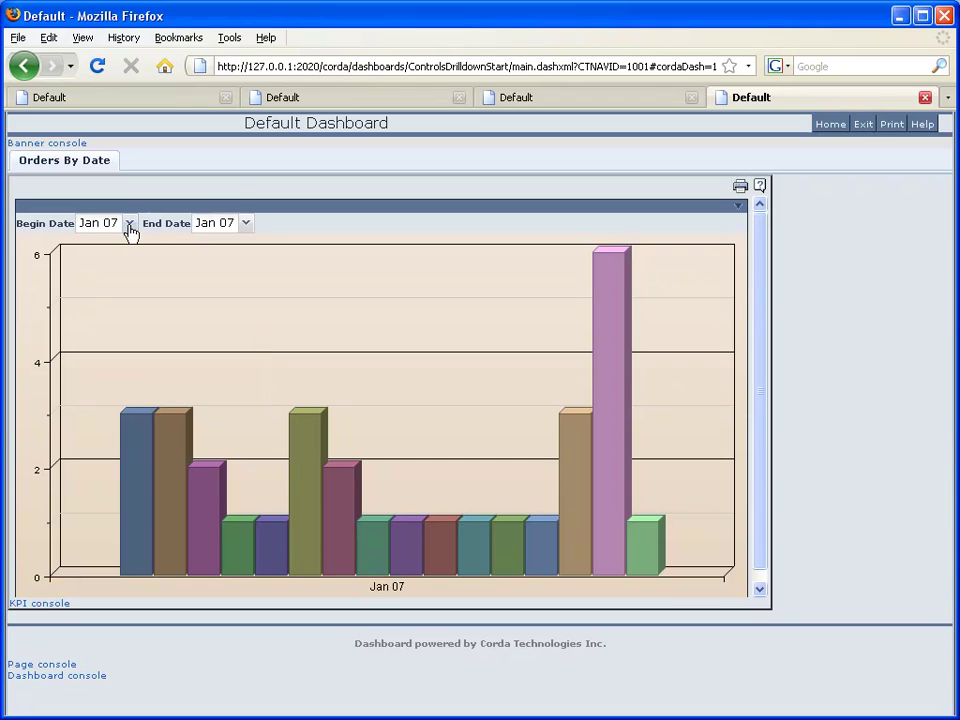
mouse_move(472, 559)
mouse_move(171, 531)
mouse_move(591, 441)
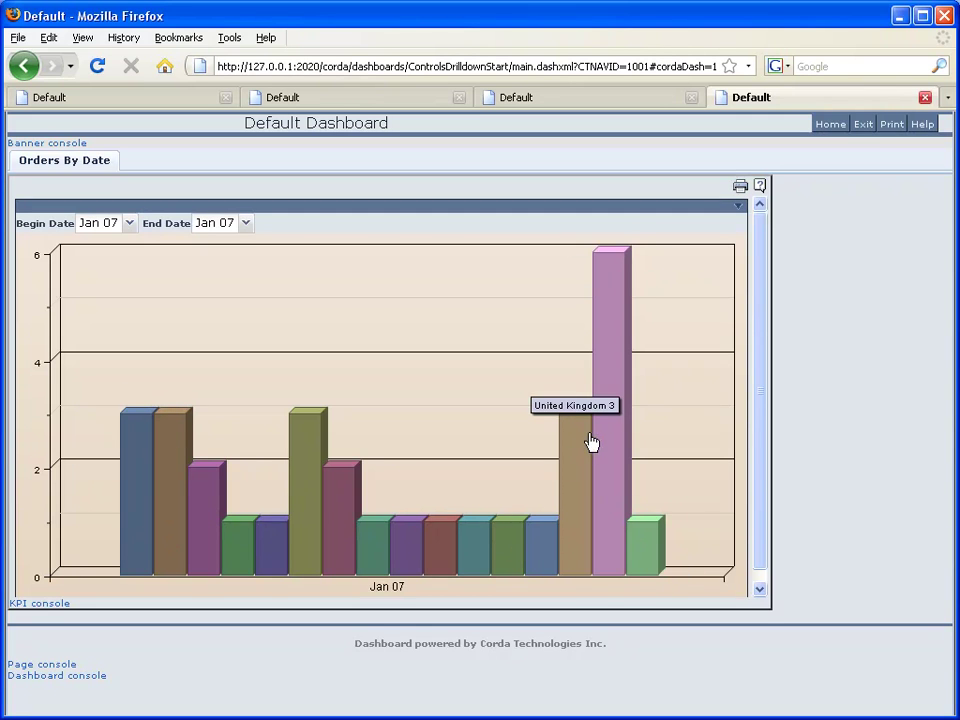
click(244, 225)
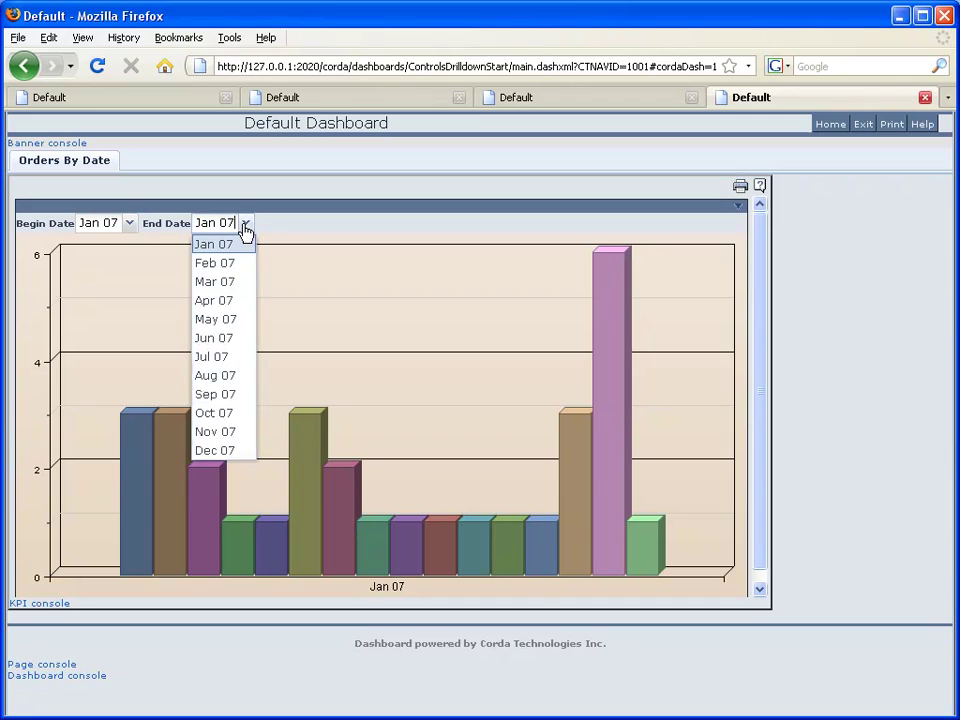
click(226, 306)
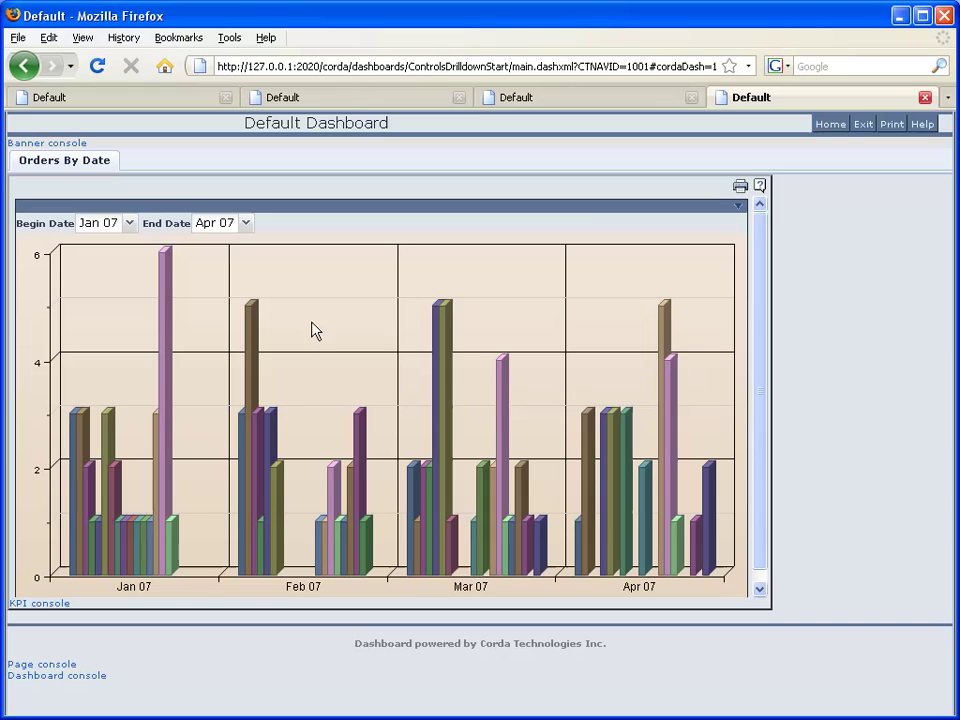
click(925, 98)
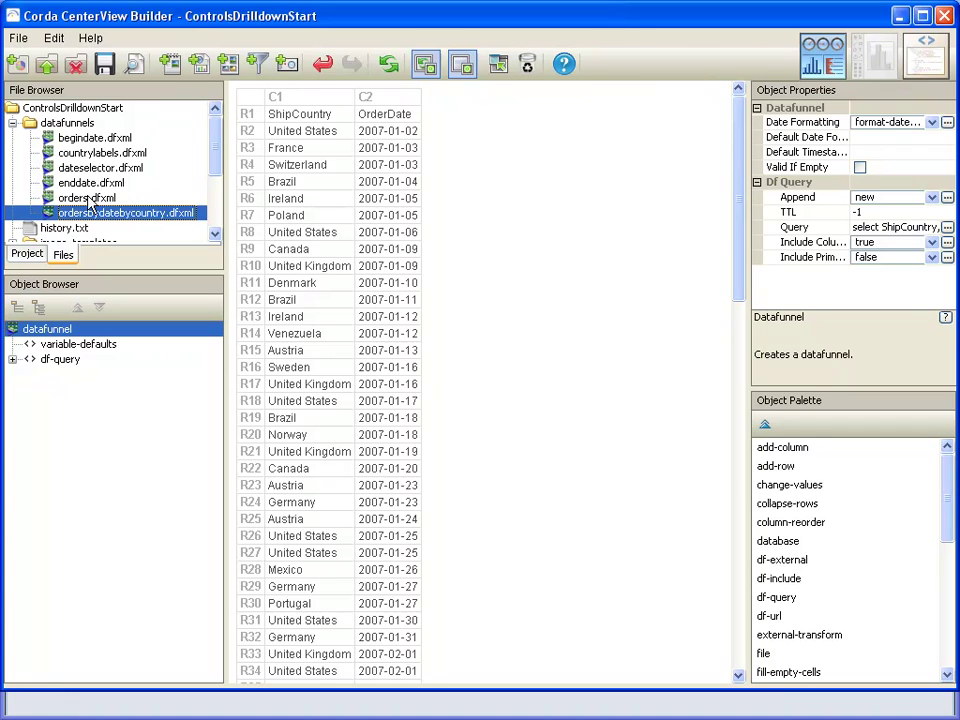
Set the End Date drop-down's initially selected item to Mar 07 in the project's dashboard and preview it in the browser
click(30, 254)
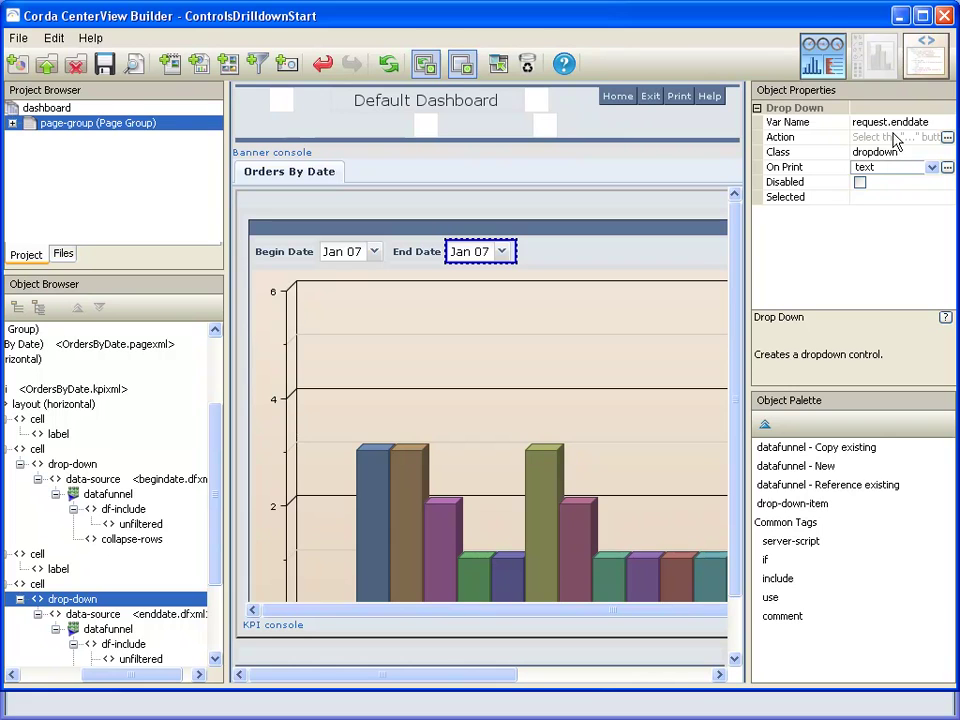
click(900, 197)
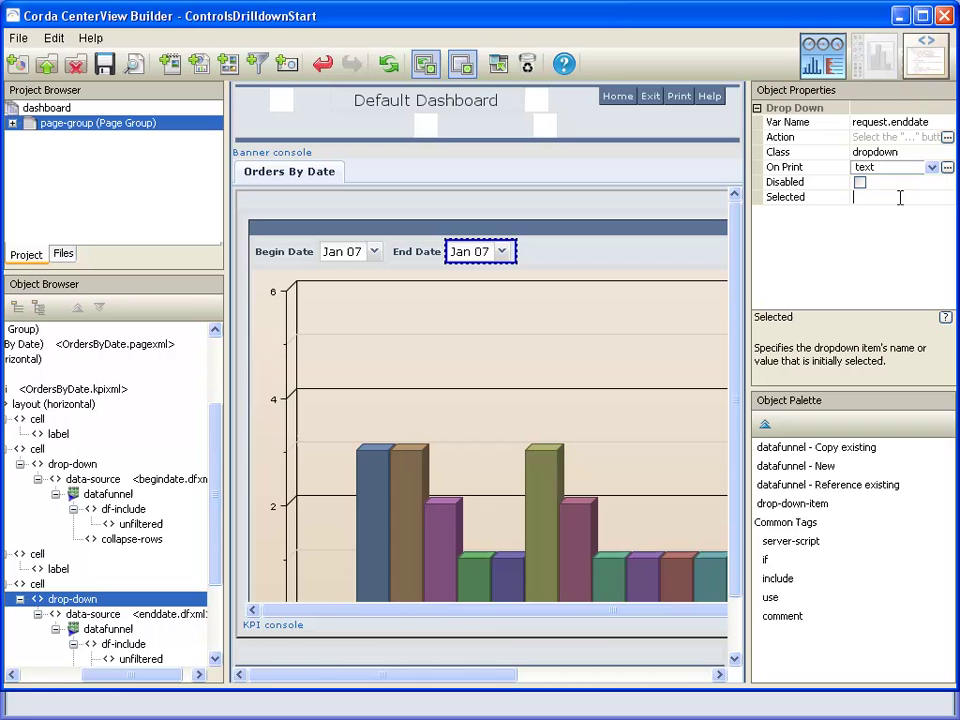
text(ma)
key(Return)
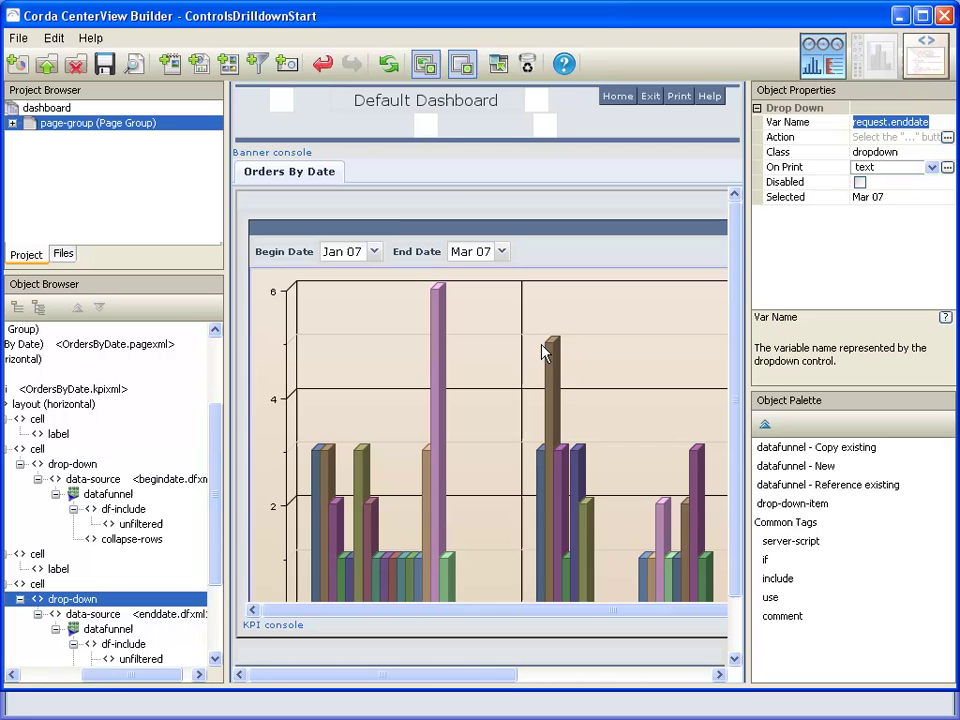
click(137, 66)
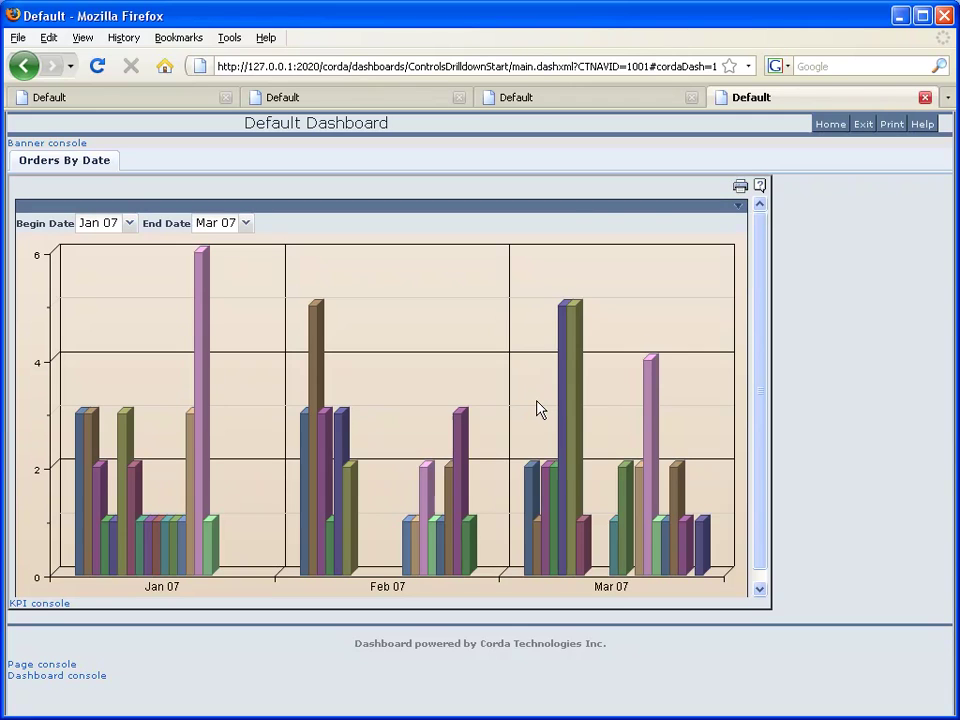
click(925, 99)
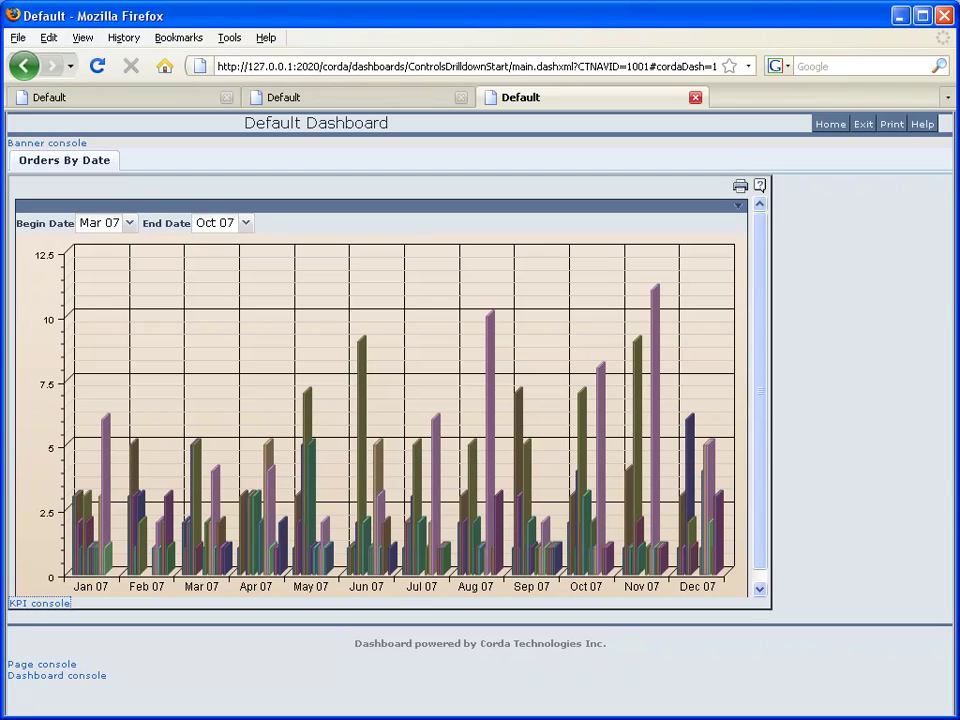
Switch to the finished ControlsDrilldown dashboard in Firefox and try its country filter by deselecting Sweden, Italy and France
key(alt+Tab)
click(285, 97)
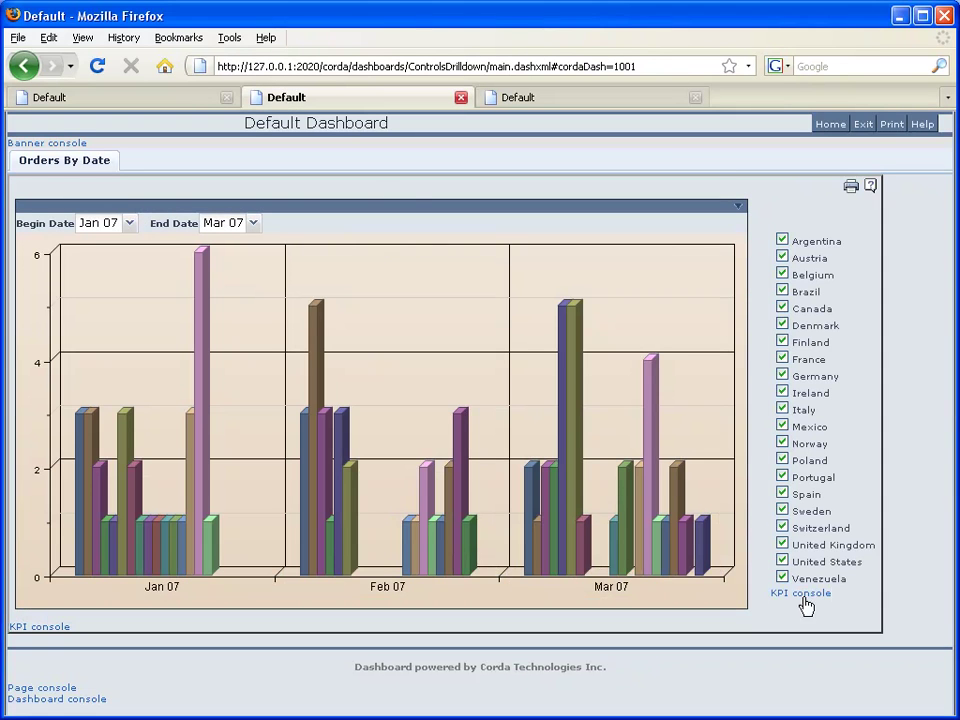
click(782, 512)
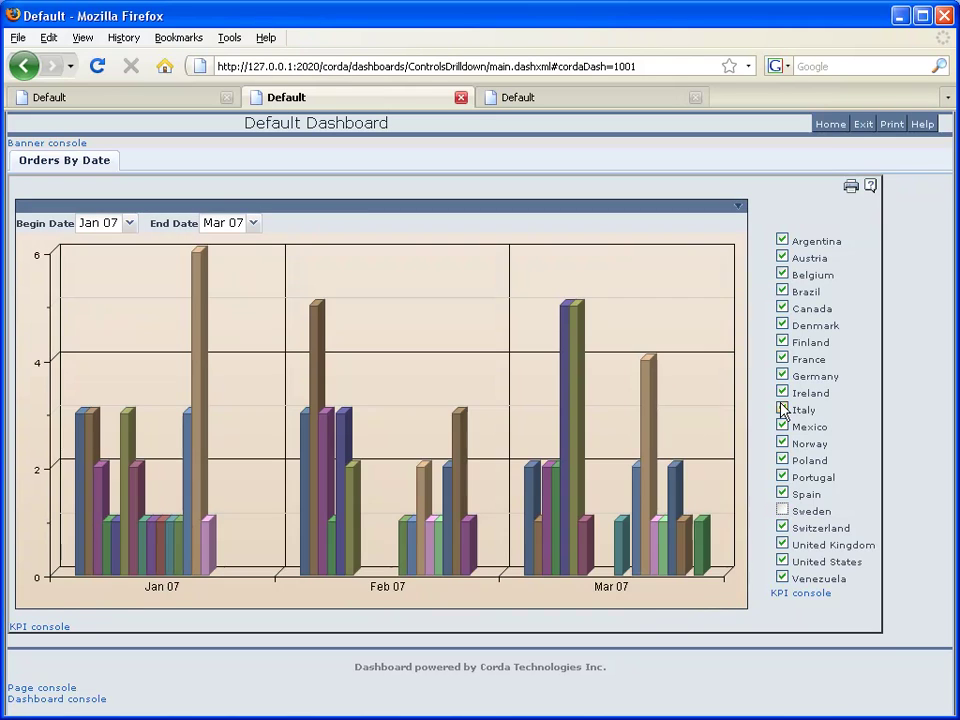
click(782, 410)
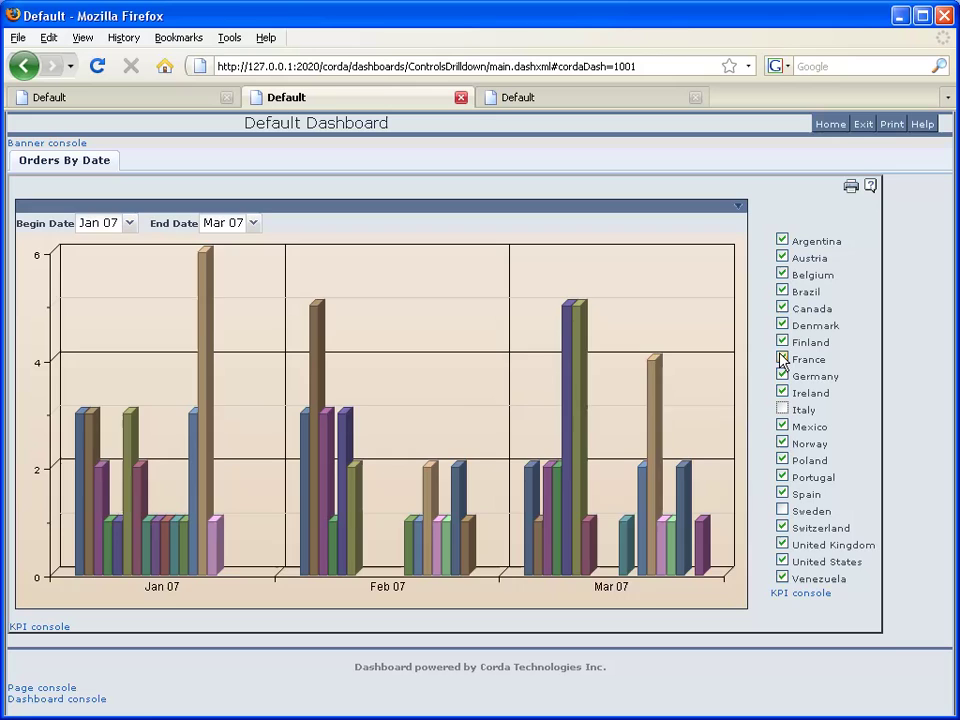
click(782, 359)
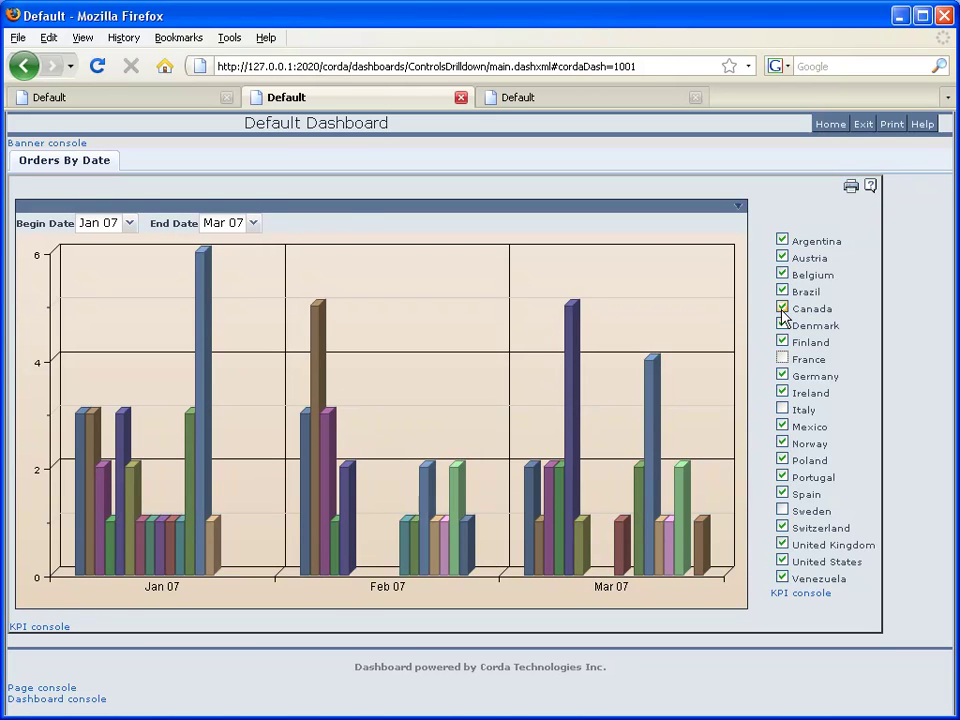